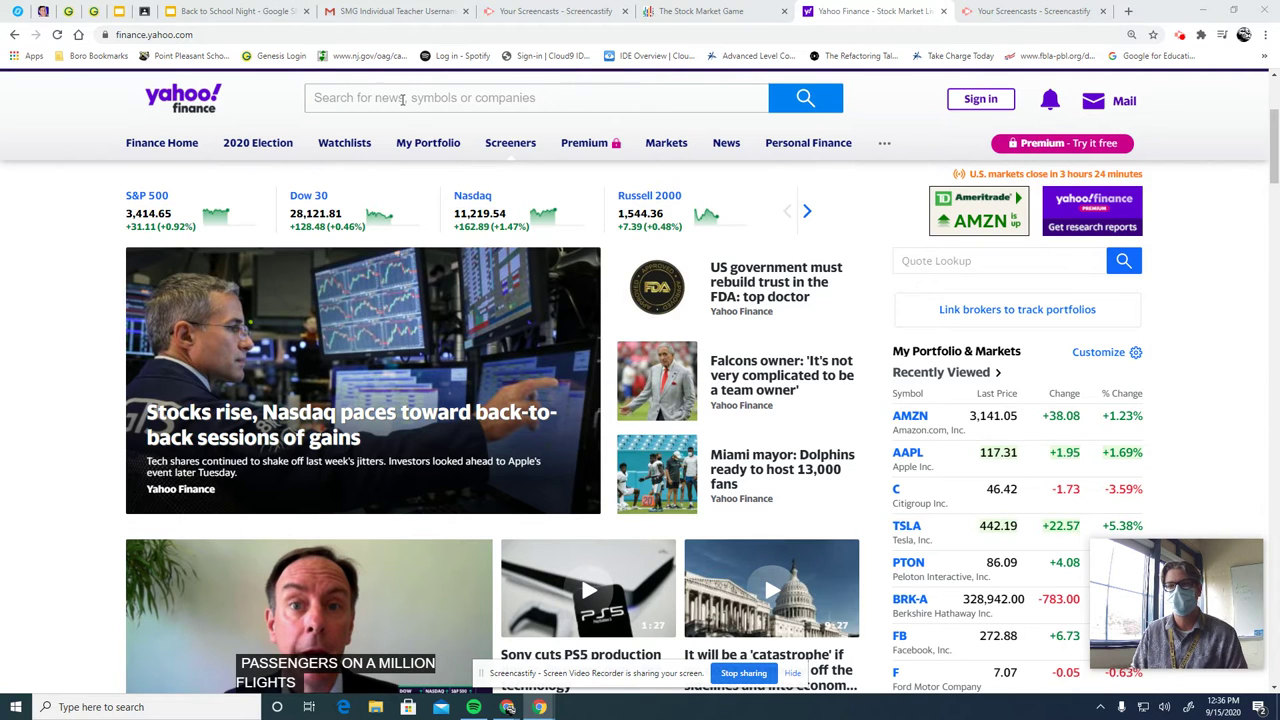
- Search 'app' and open the Apple Inc. (AAPL) quote page, priced at 117.31
click(403, 98)
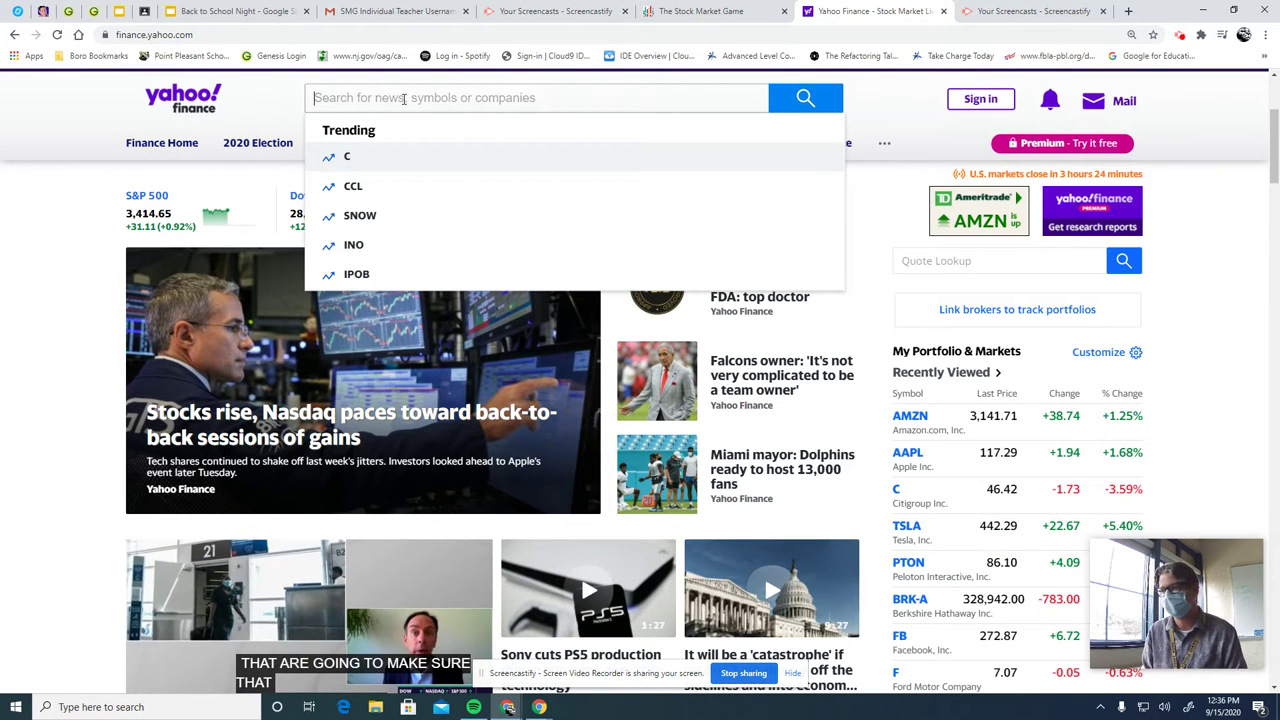
text(app)
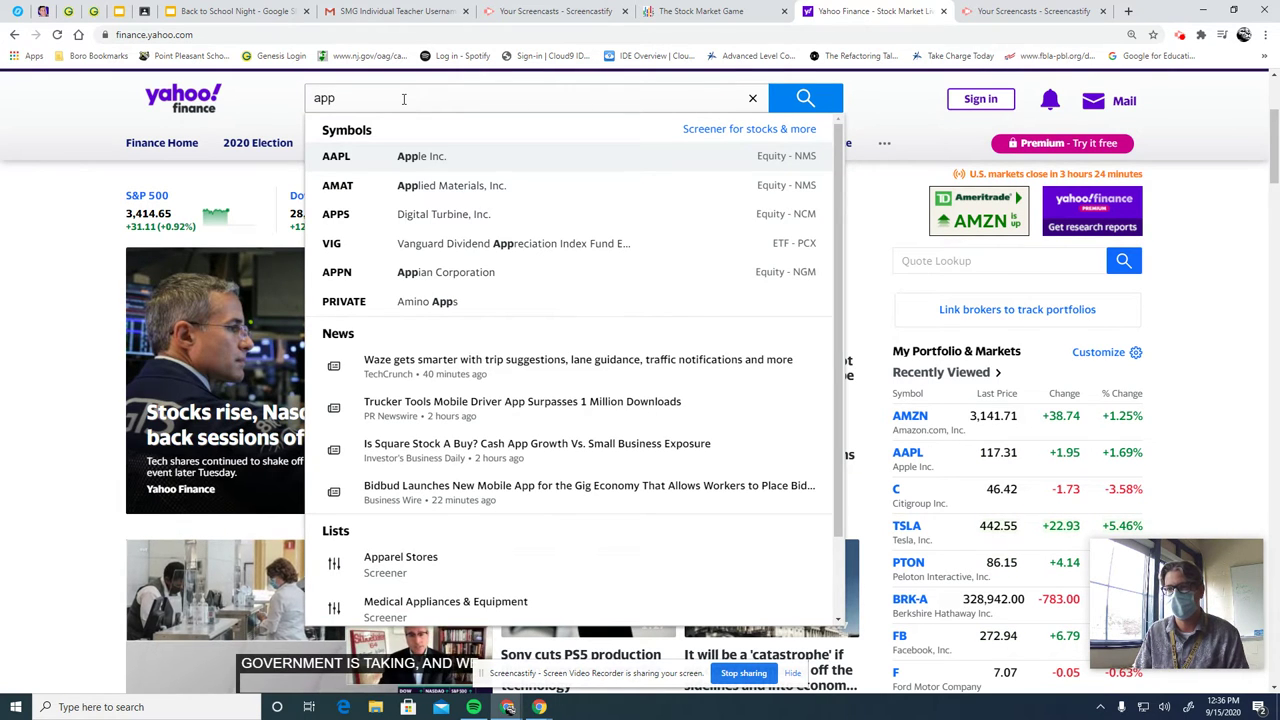
click(339, 167)
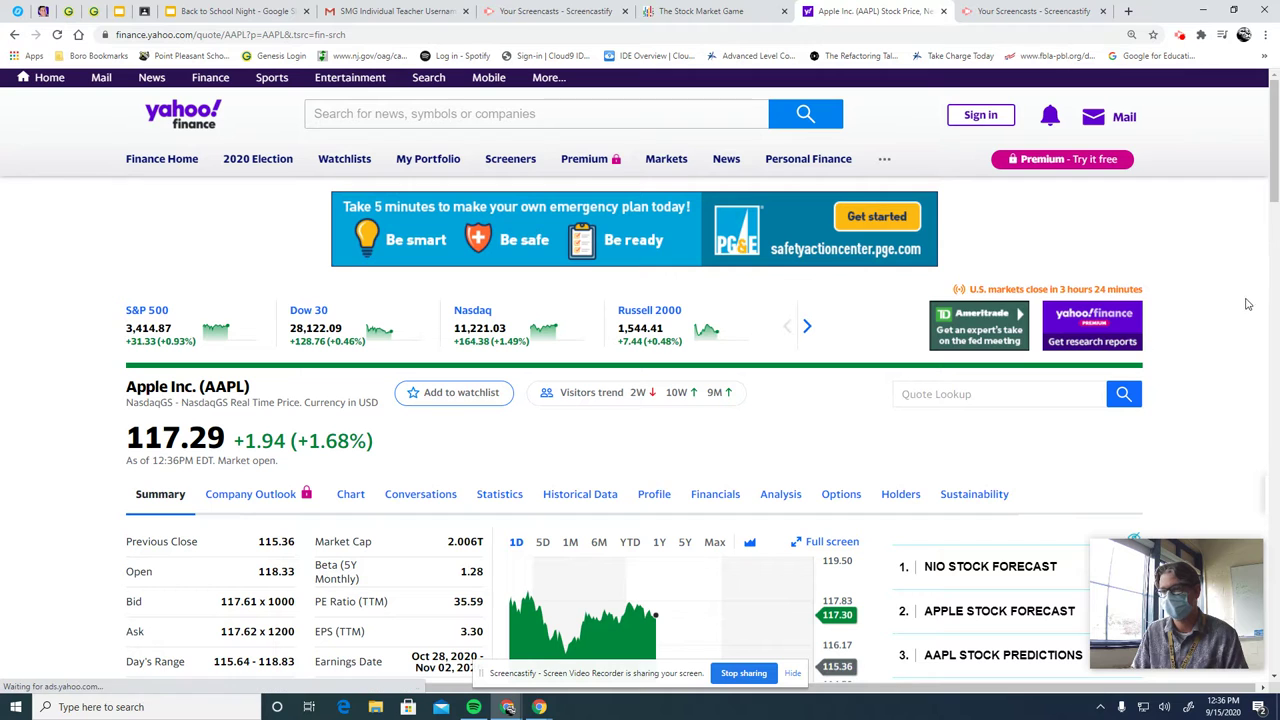
scroll(1224, 332, down, 2)
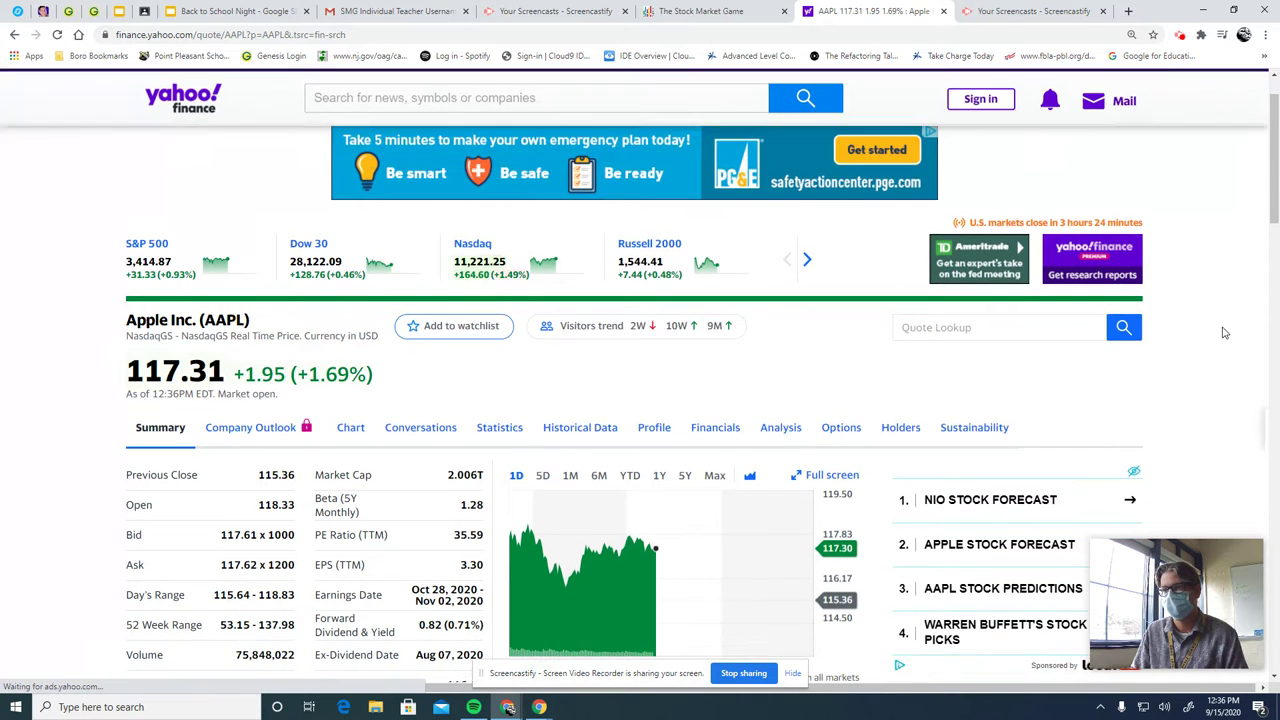
scroll(1224, 332, down, 1)
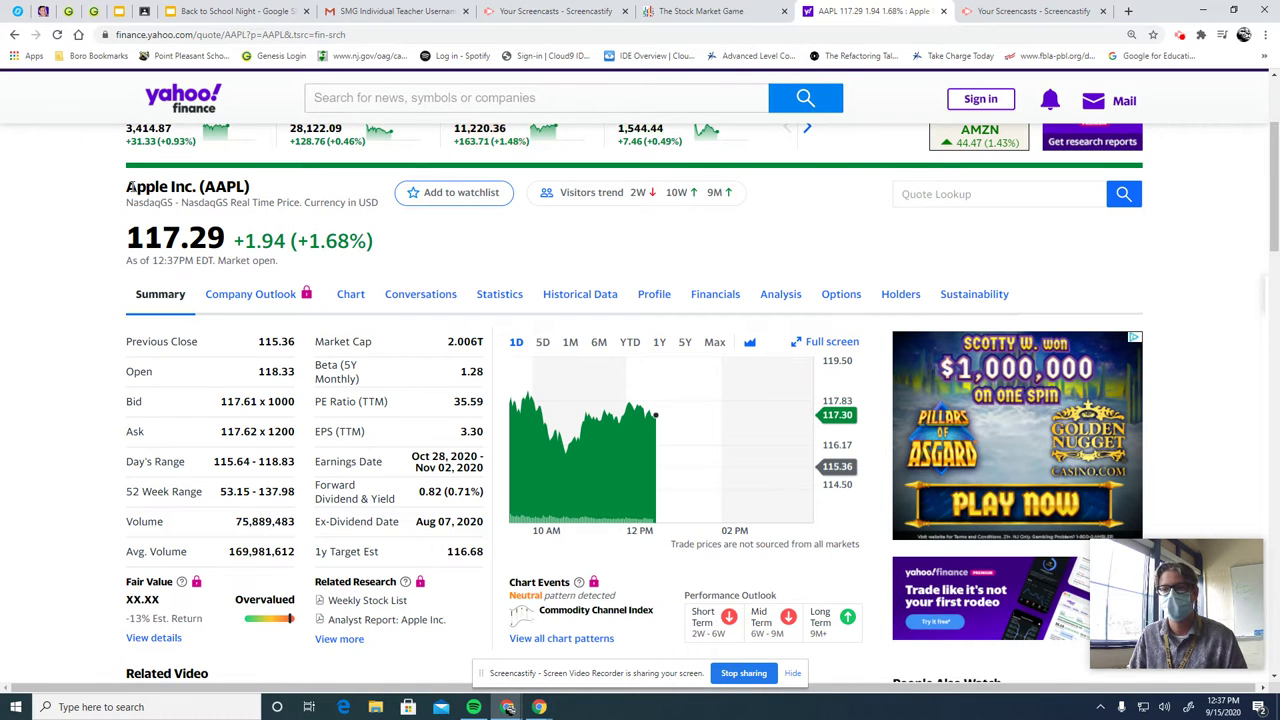
drag(128, 186, 187, 189)
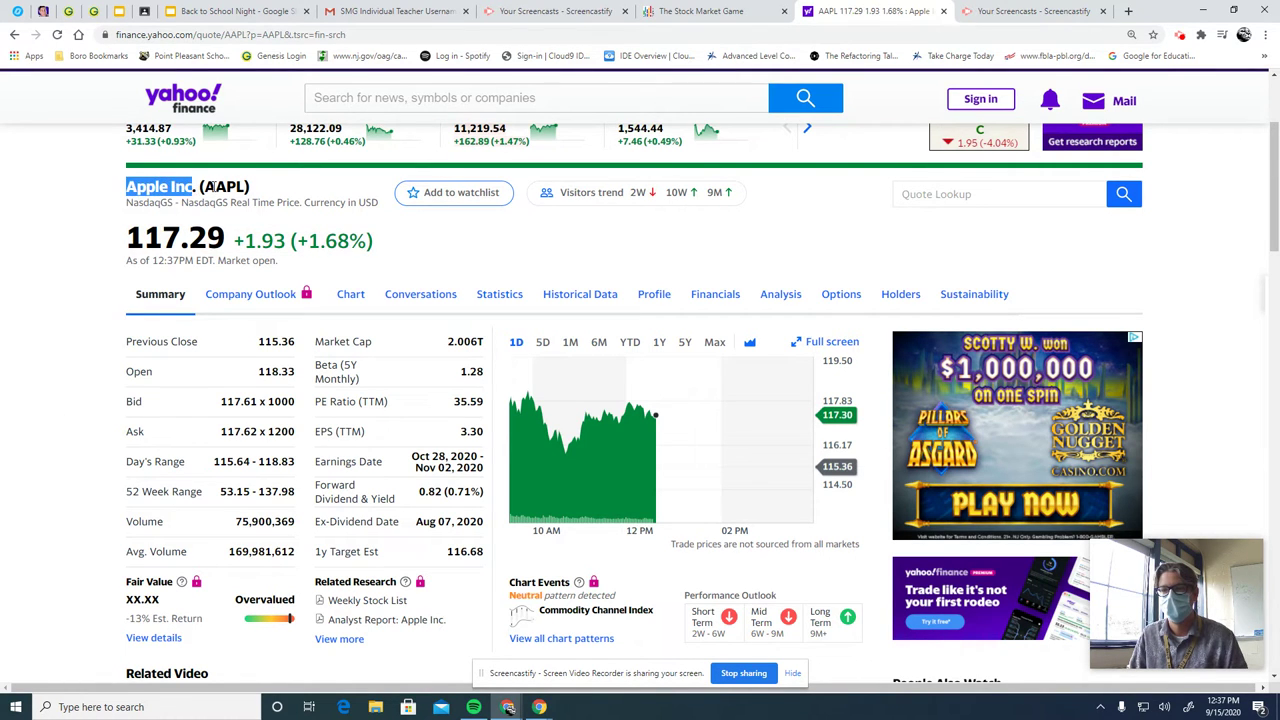
click(214, 187)
drag(246, 187, 203, 187)
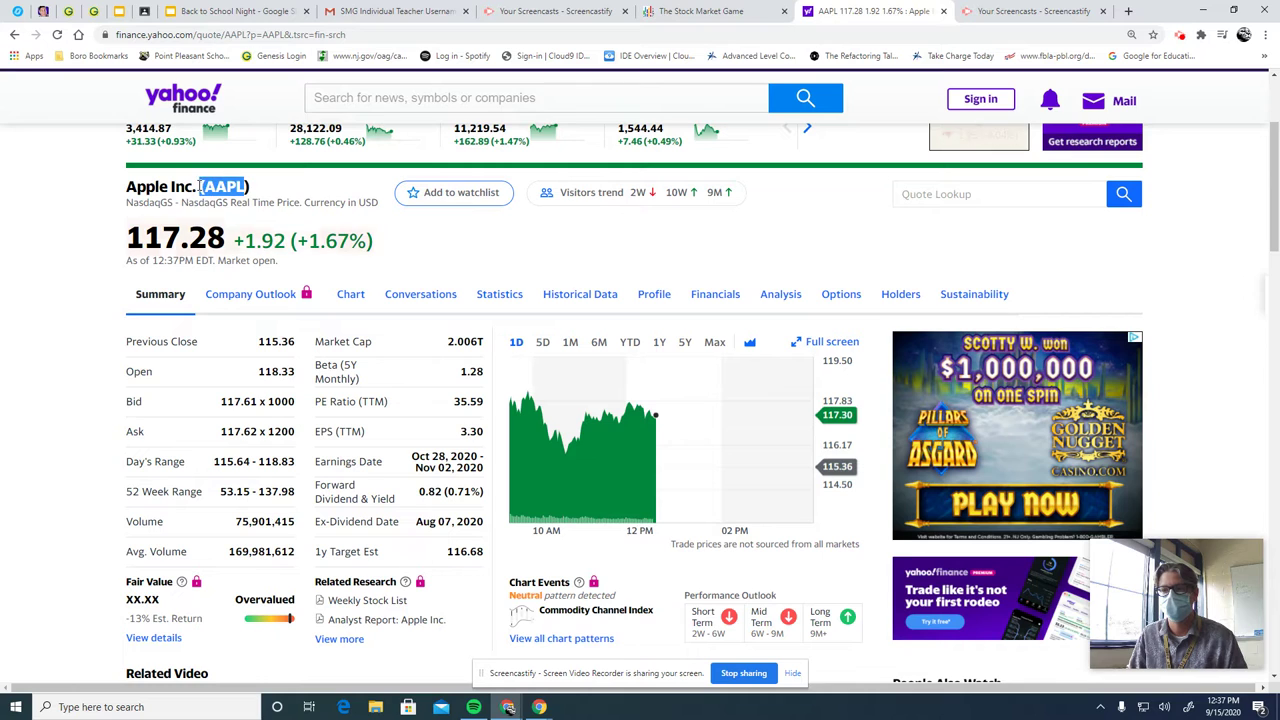
click(254, 193)
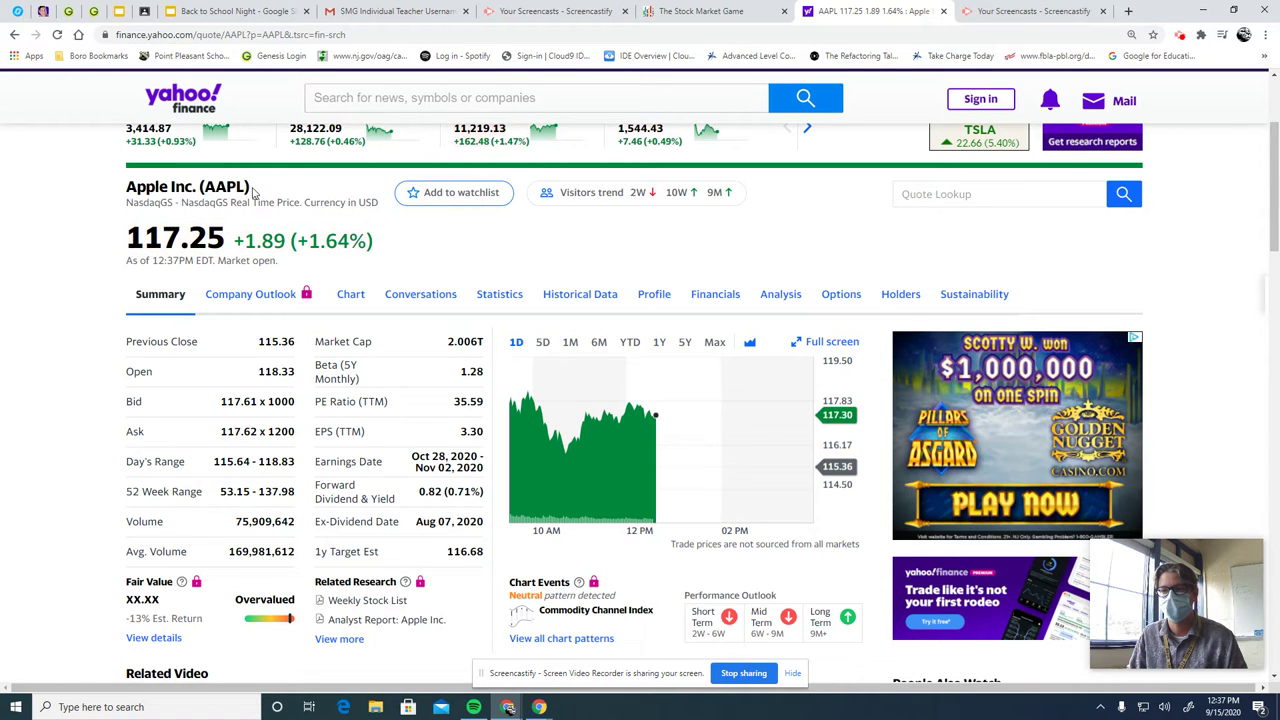
drag(243, 187, 204, 187)
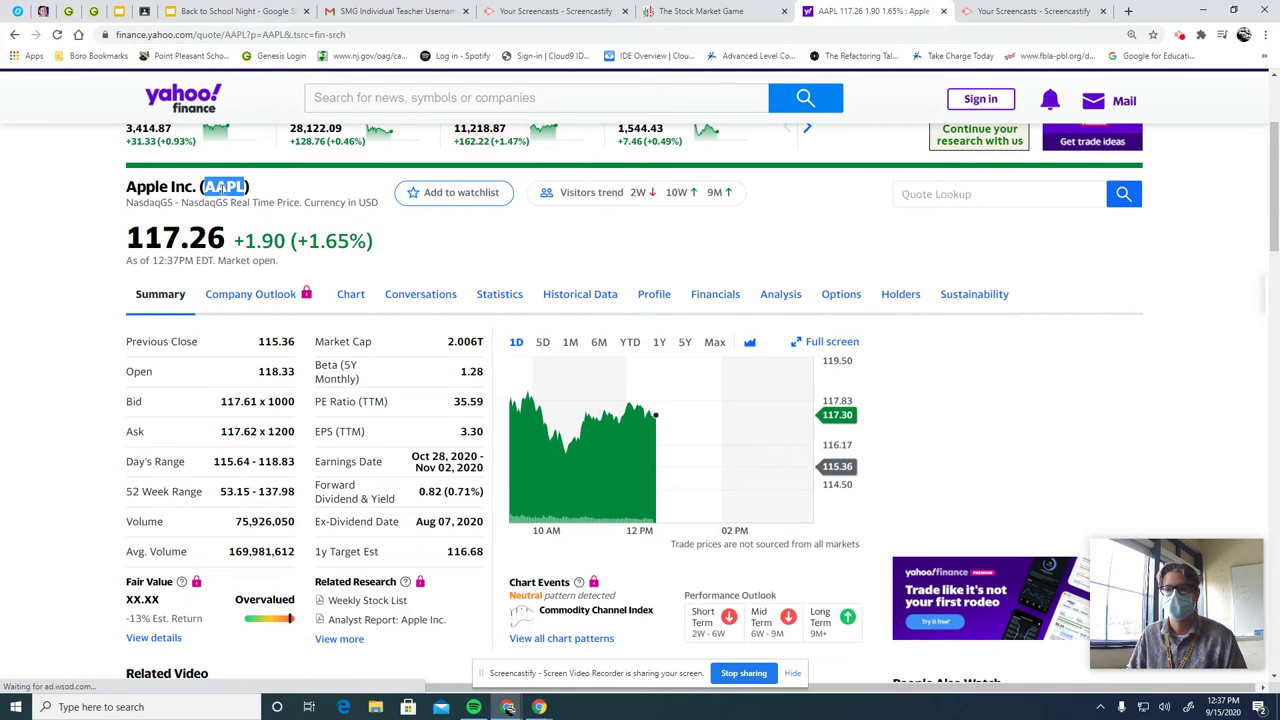
click(131, 238)
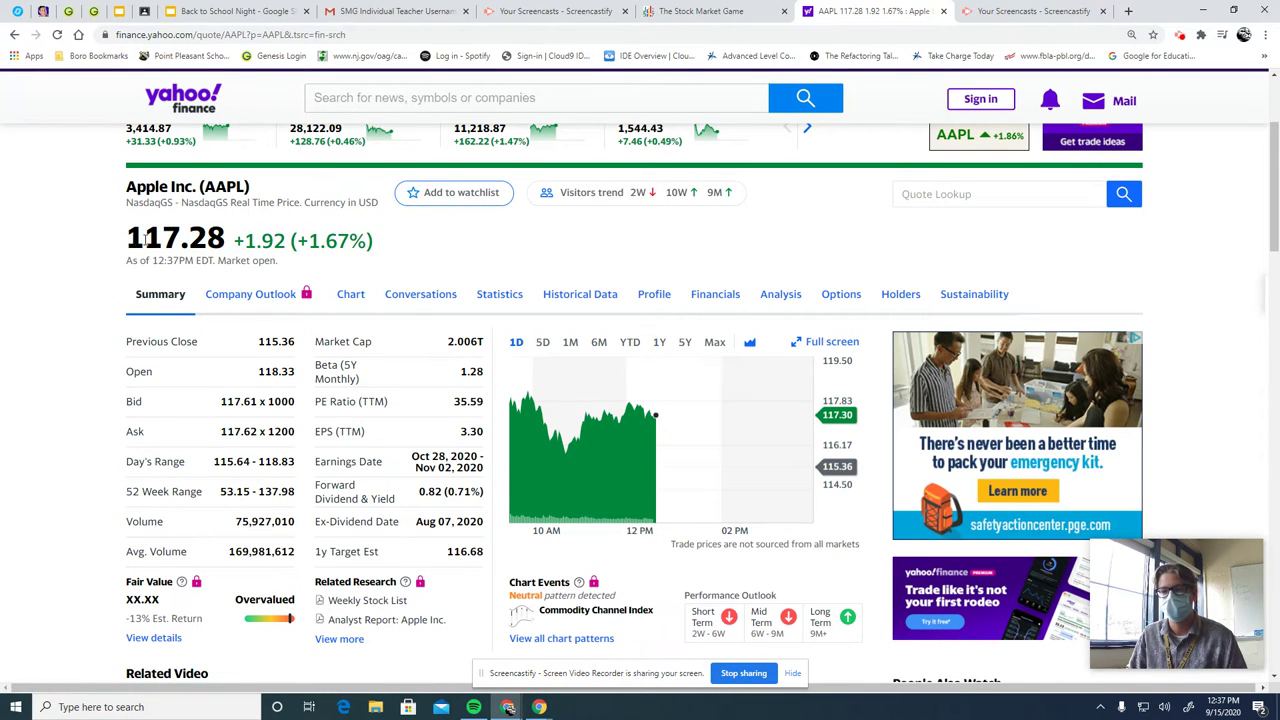
drag(127, 238, 224, 240)
click(224, 240)
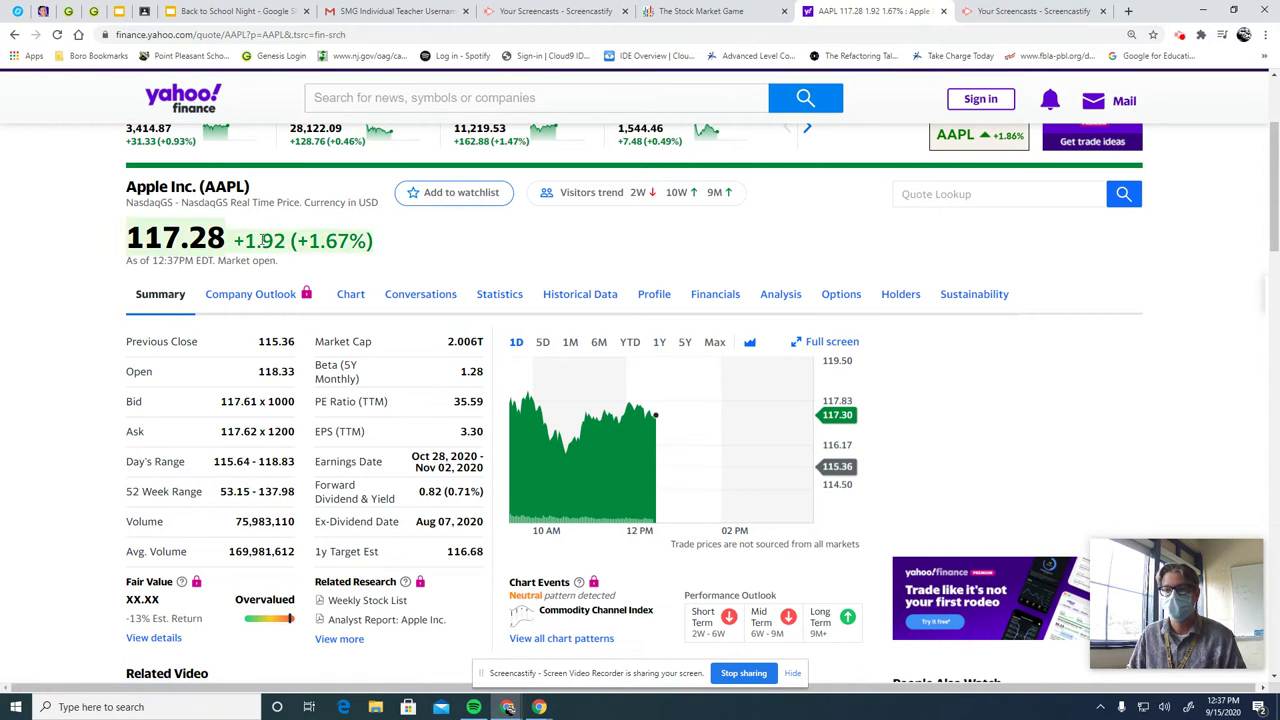
drag(237, 240, 280, 240)
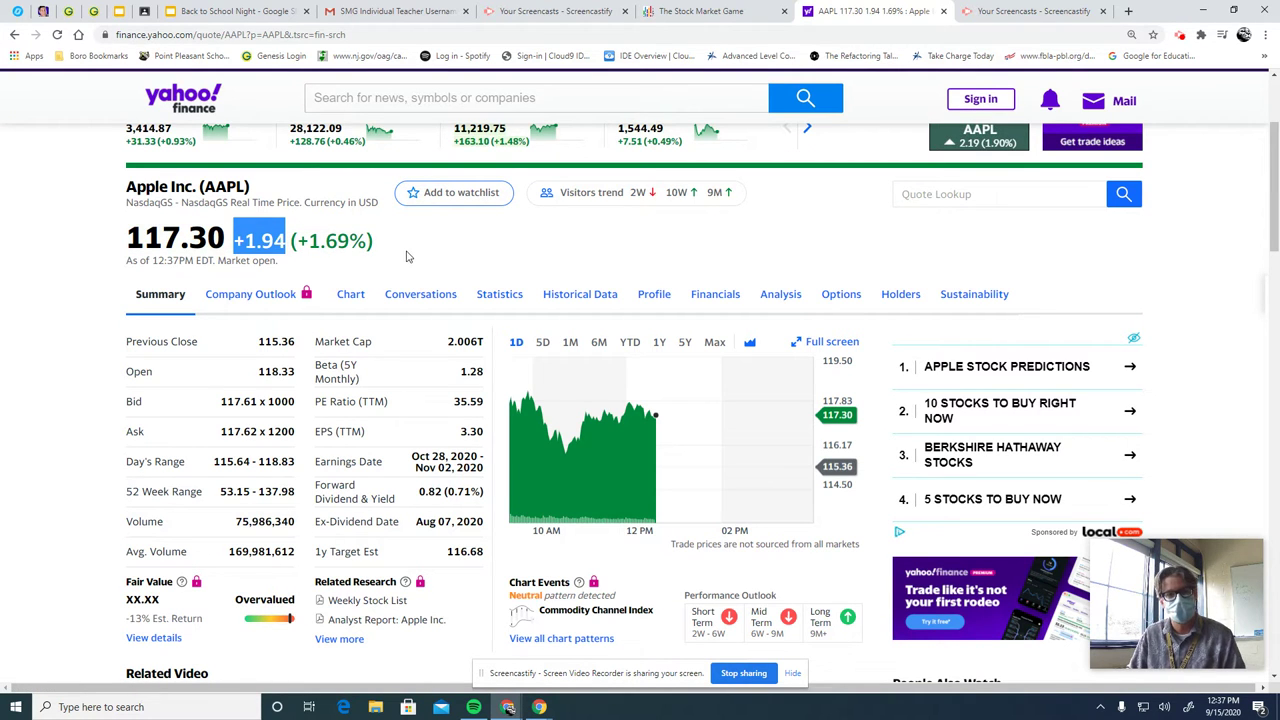
click(479, 250)
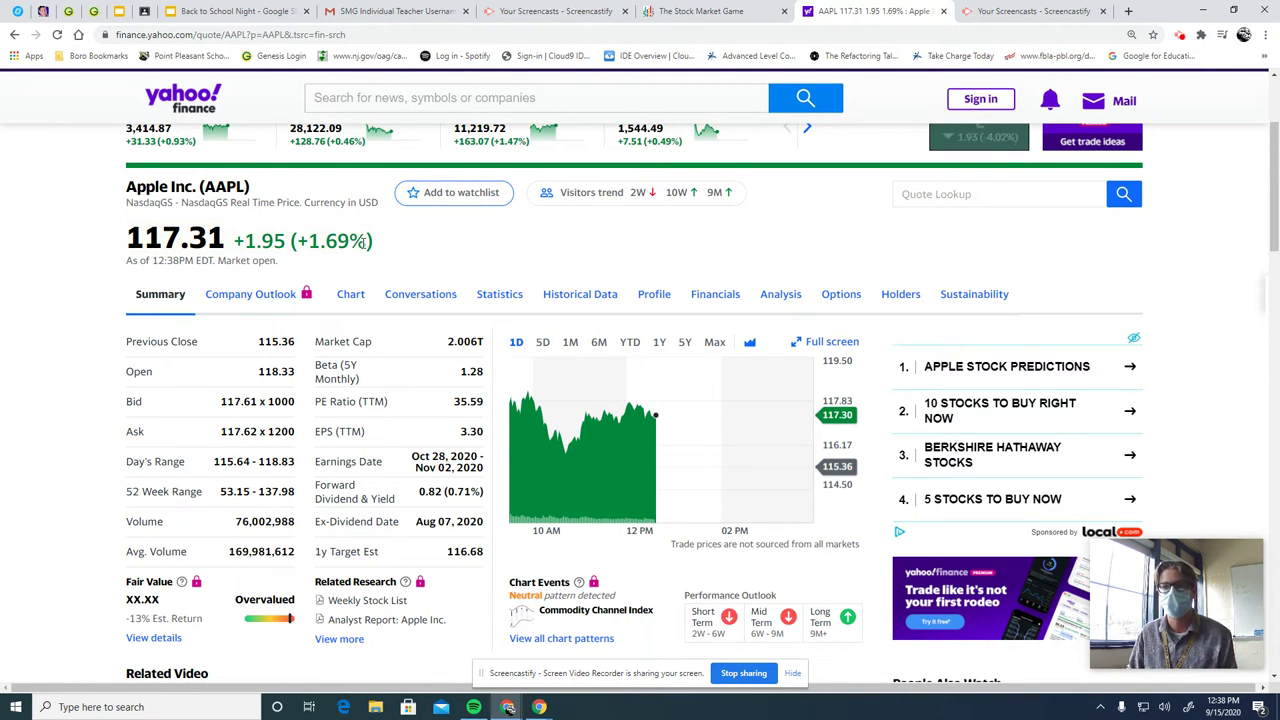
drag(364, 243, 337, 242)
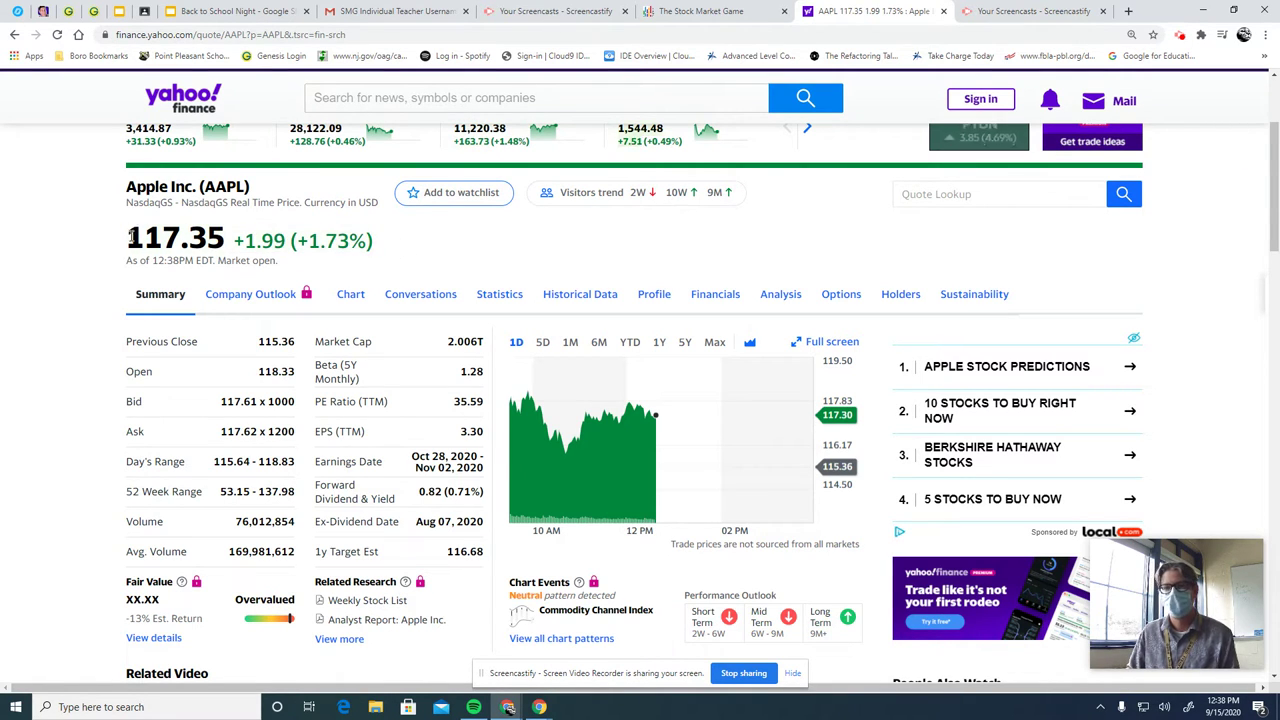
drag(128, 238, 226, 242)
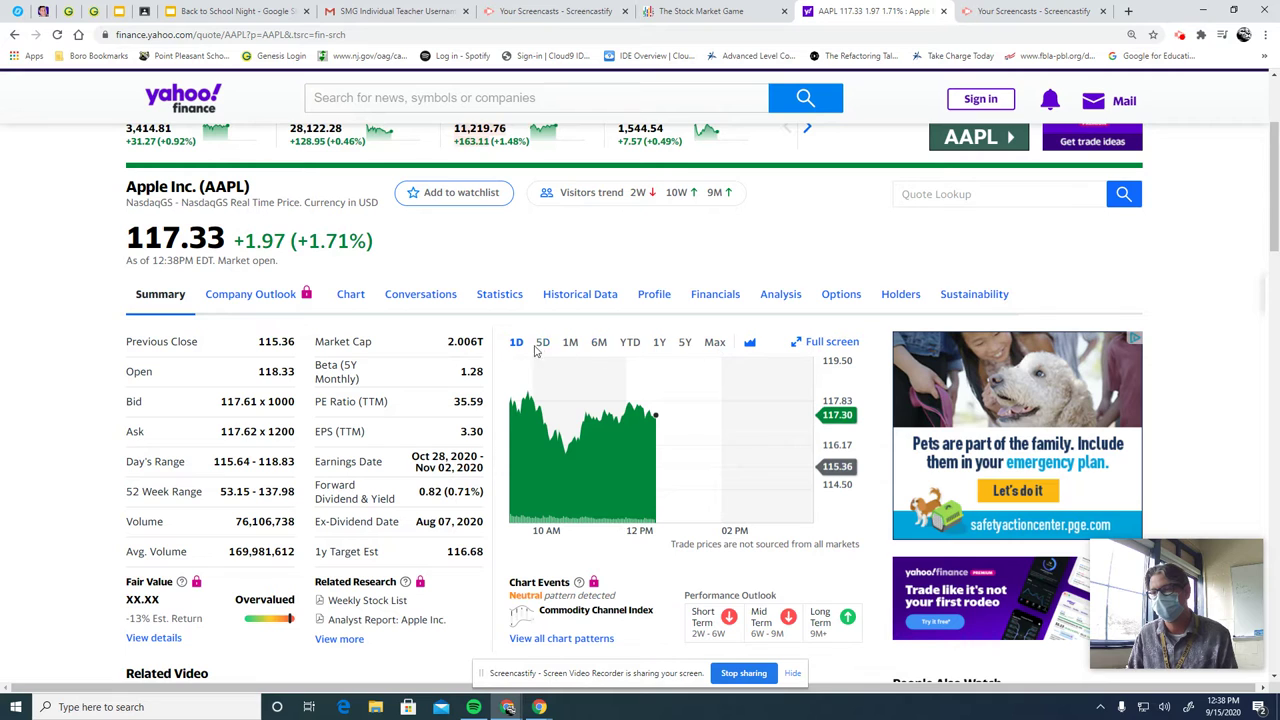
- Switch the AAPL chart to one year, then search for 'Am'
click(660, 344)
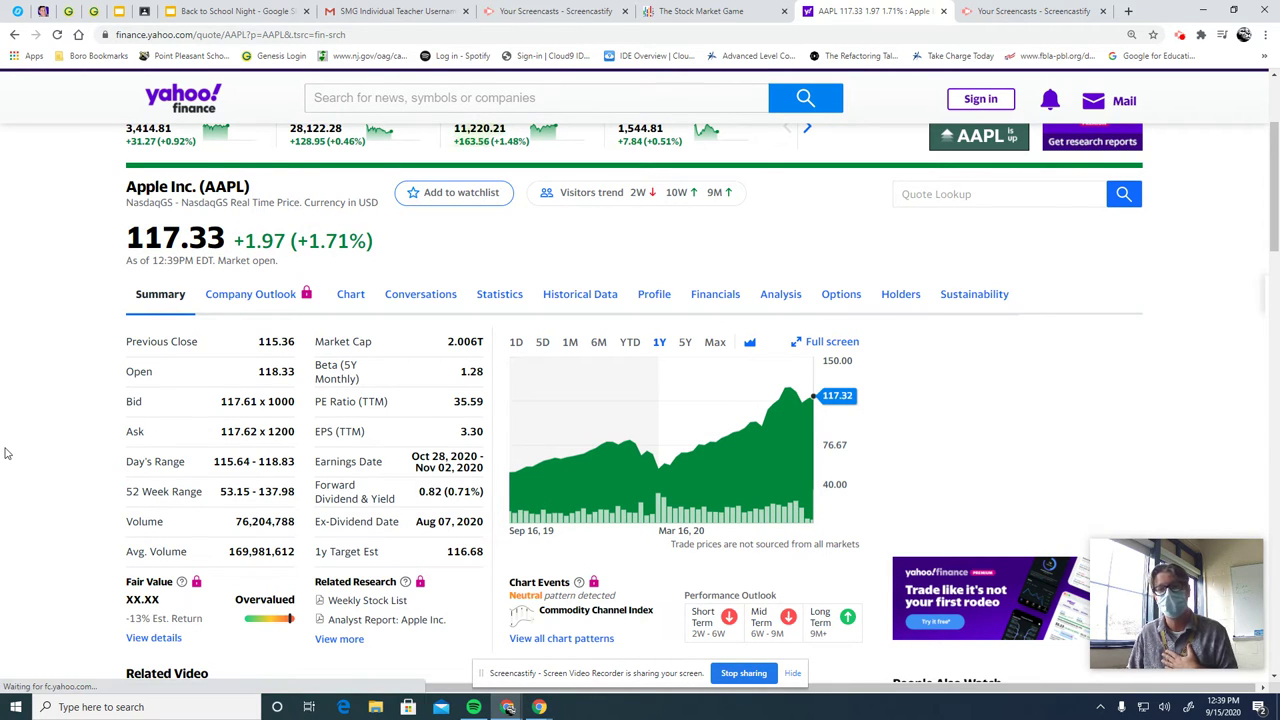
click(346, 99)
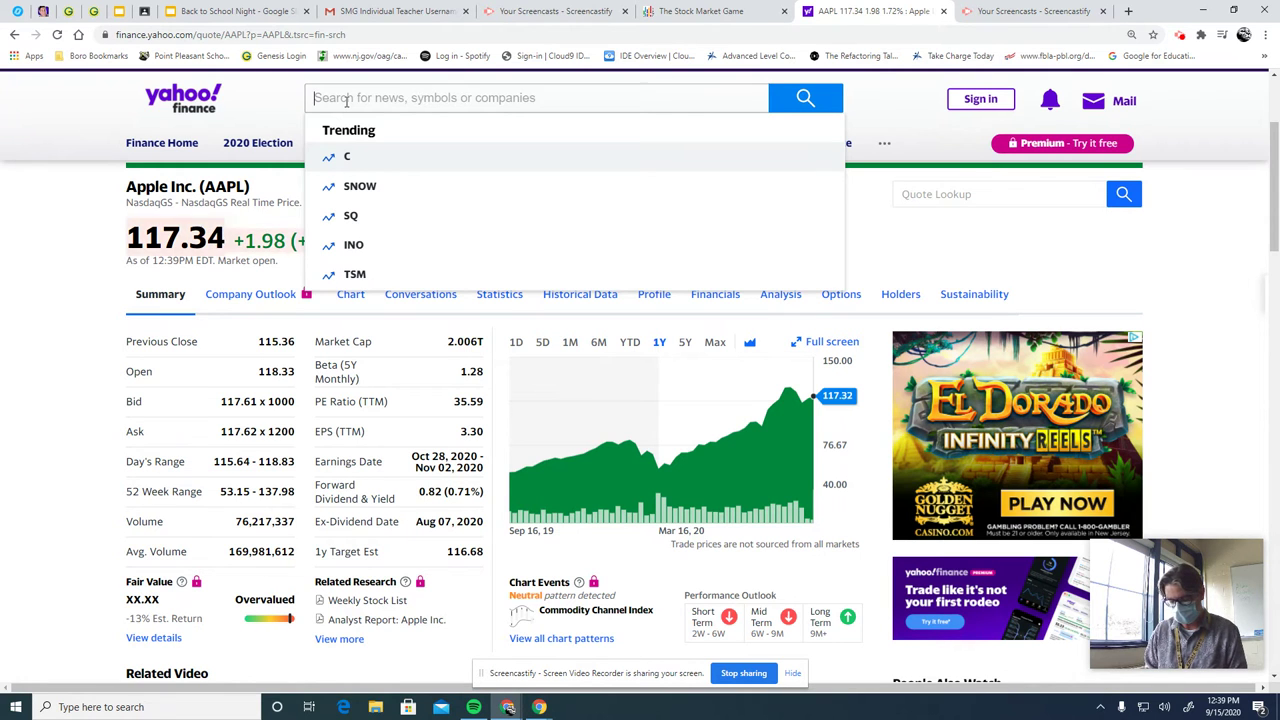
text(Am)
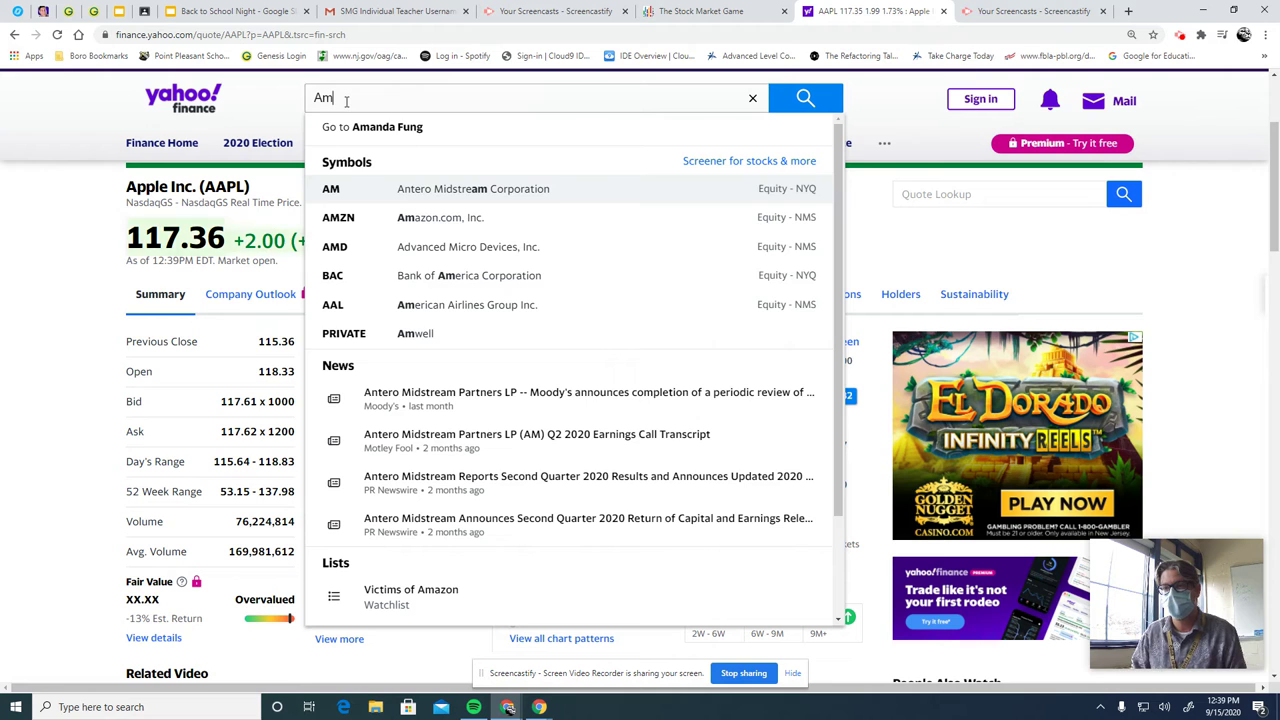
- Open the AMZN quote page and highlight its share price, daily change and ticker symbol
click(338, 222)
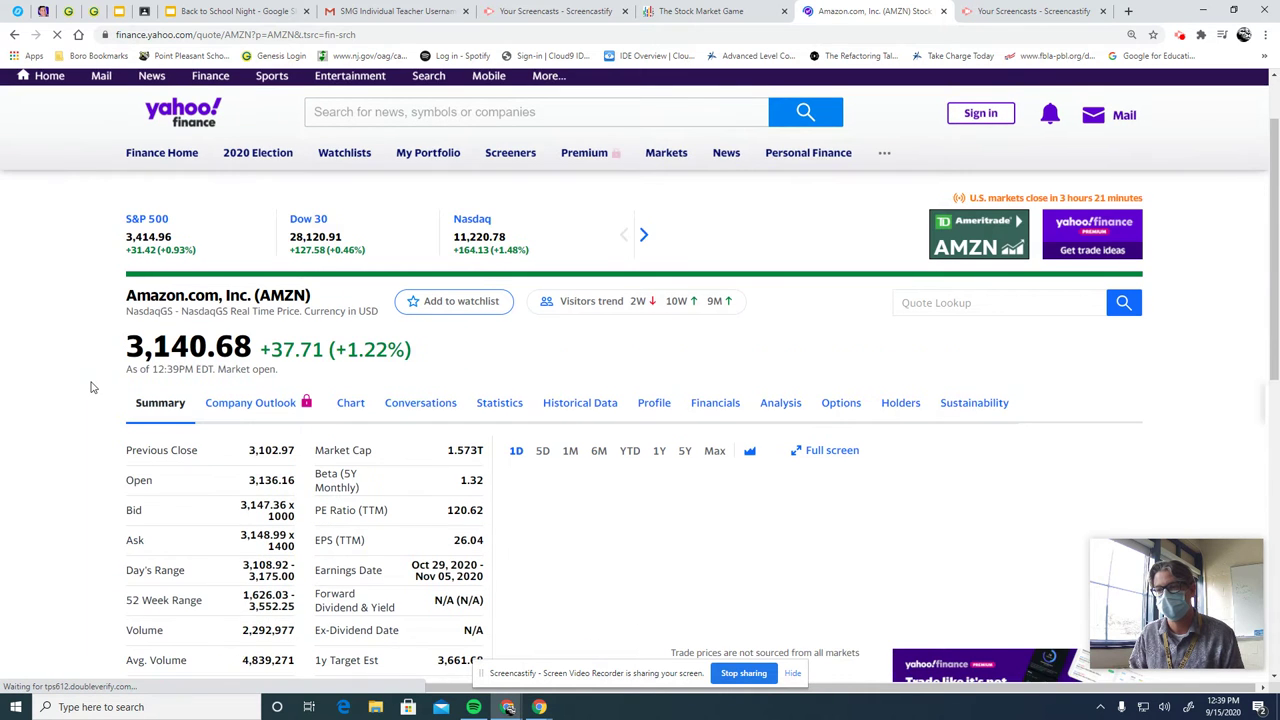
scroll(87, 386, down, 1)
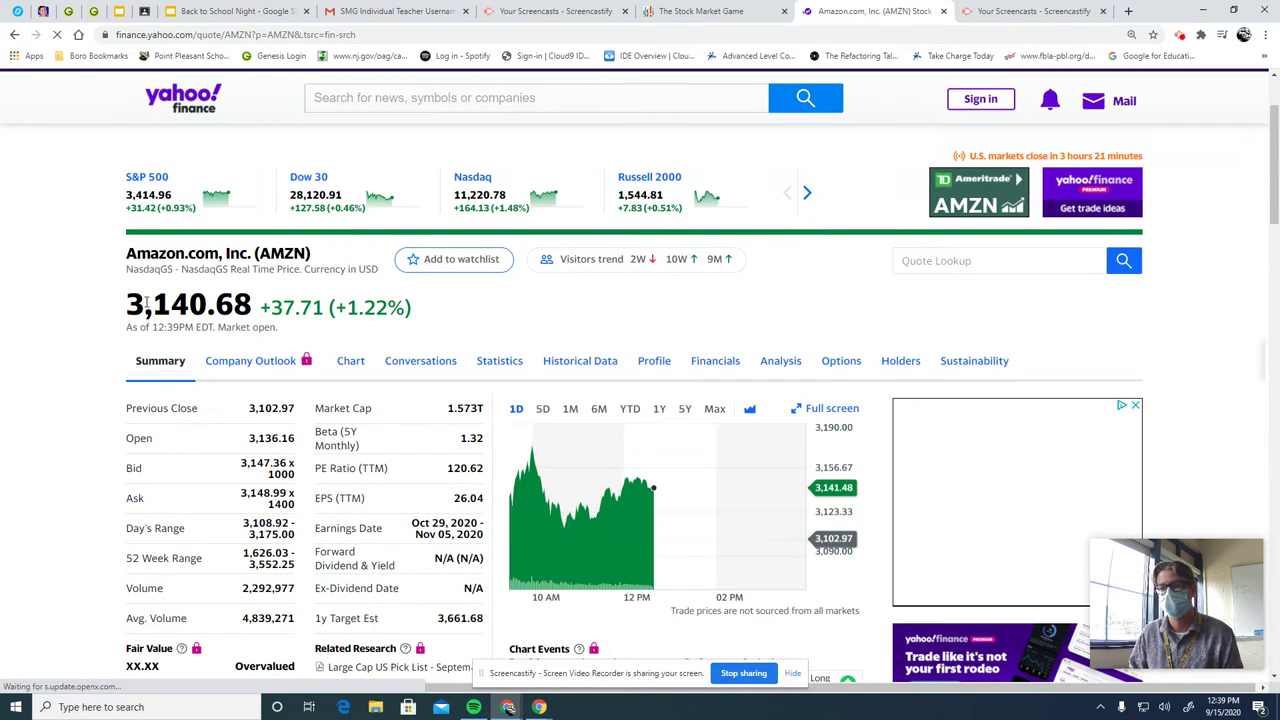
drag(127, 305, 252, 303)
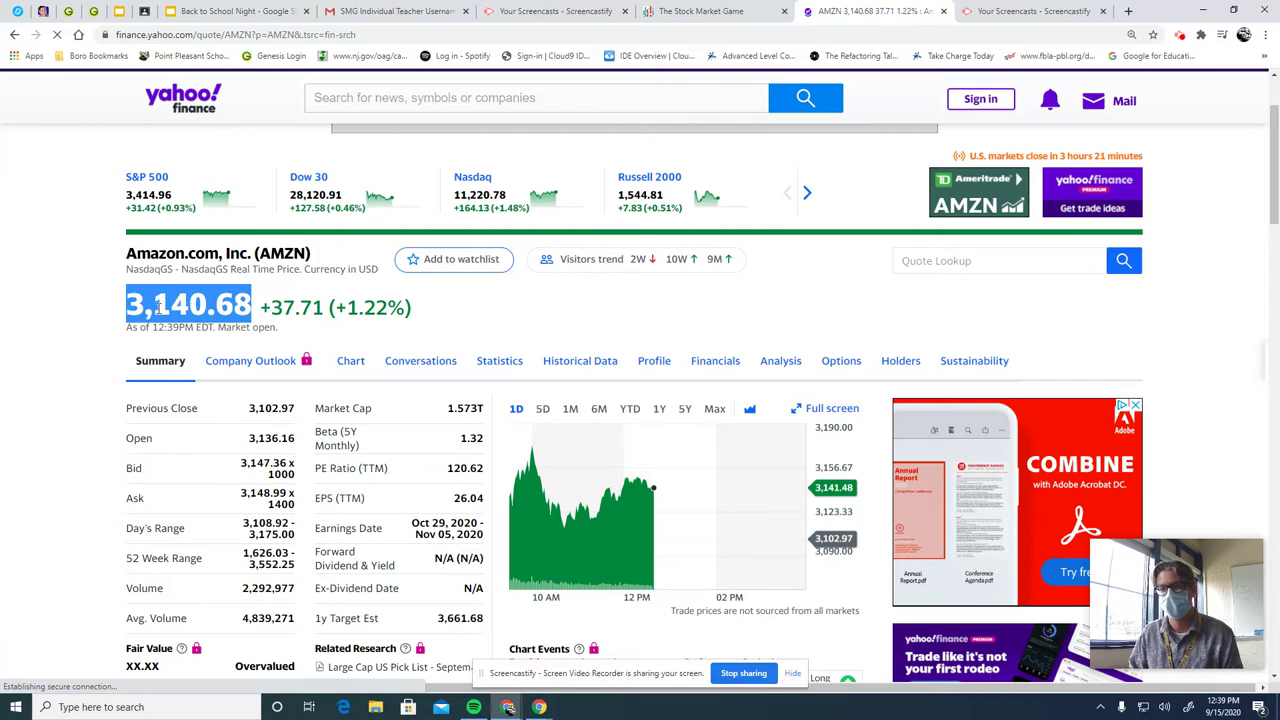
drag(260, 308, 323, 308)
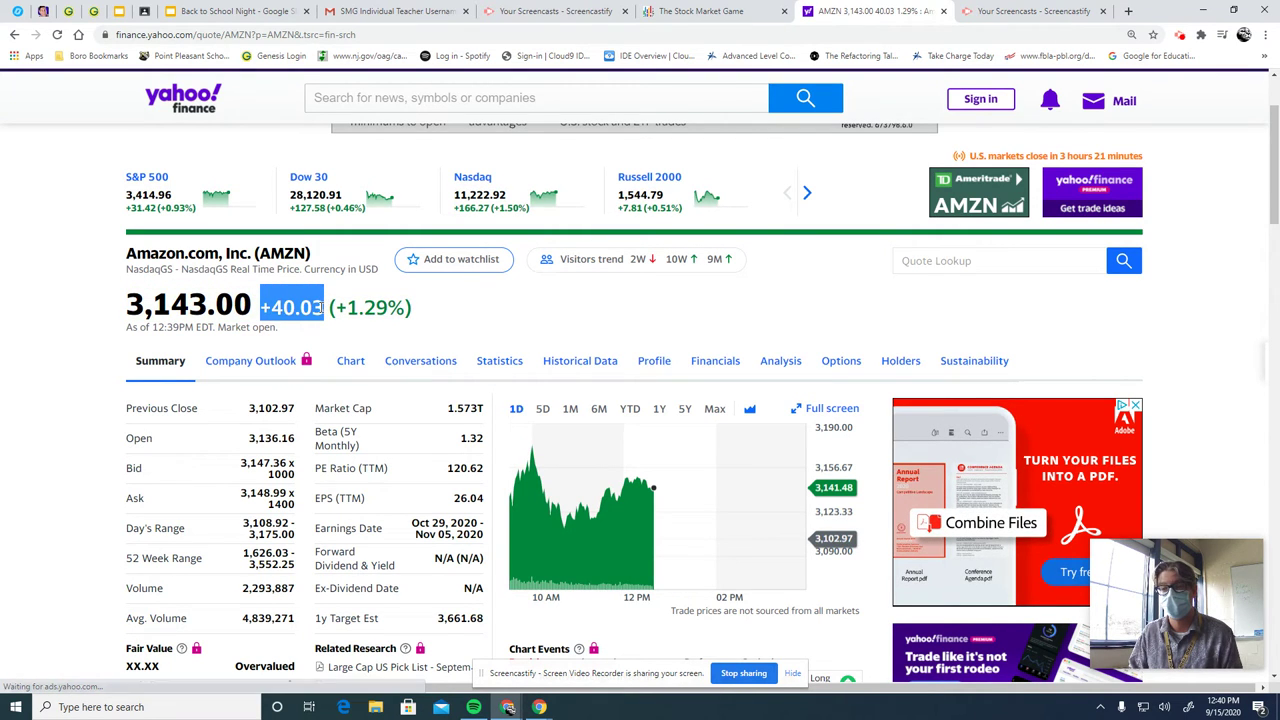
click(190, 310)
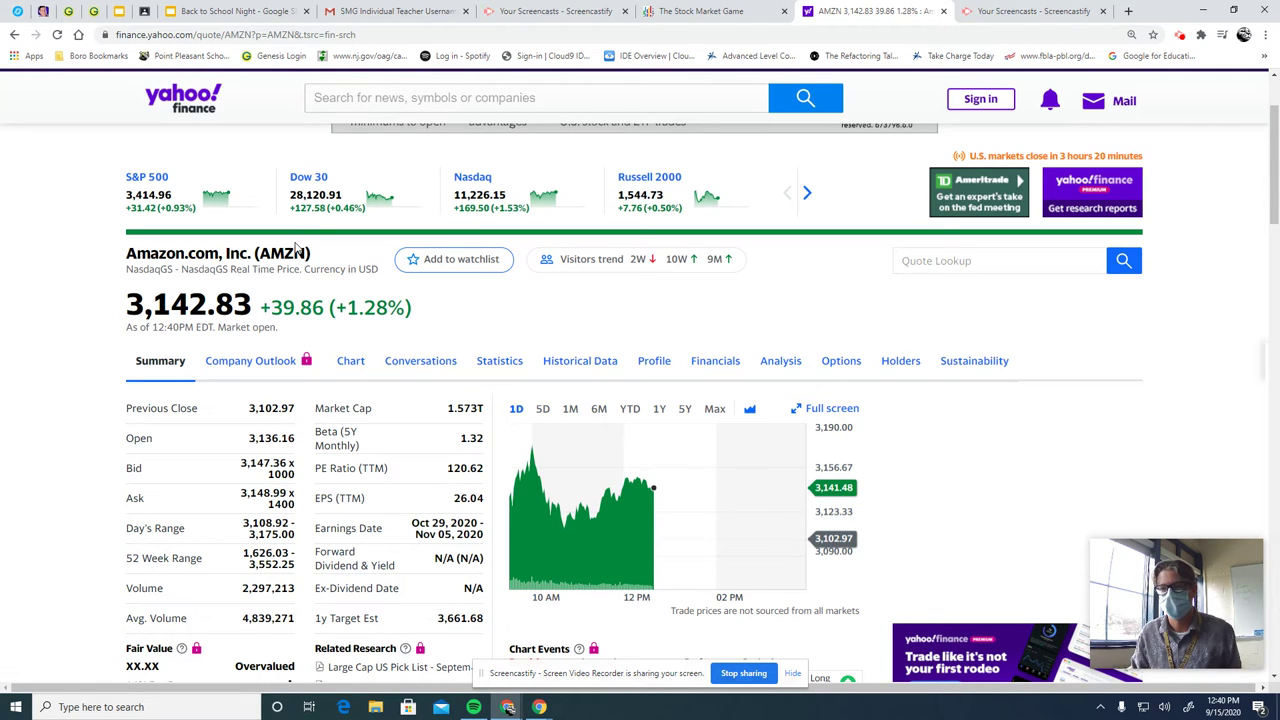
drag(262, 254, 310, 254)
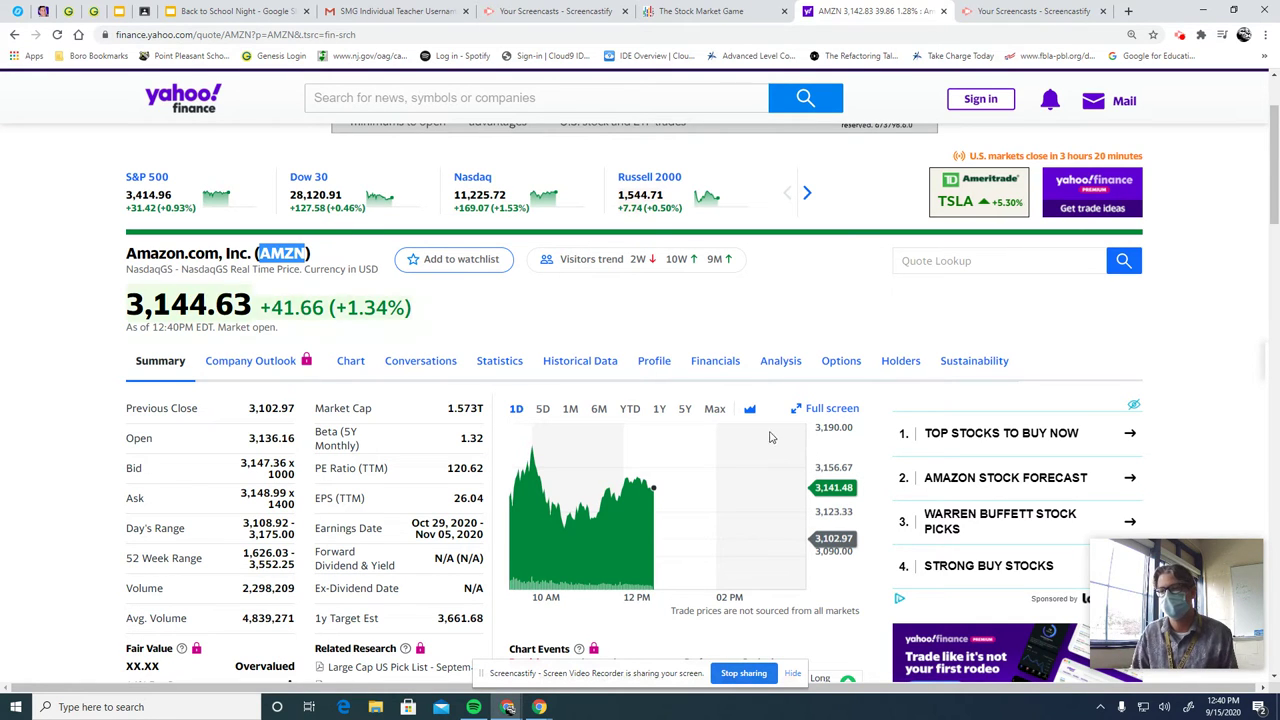
- Cycle the AMZN chart through the 1M, 6M, YTD and 1Y ranges
click(572, 410)
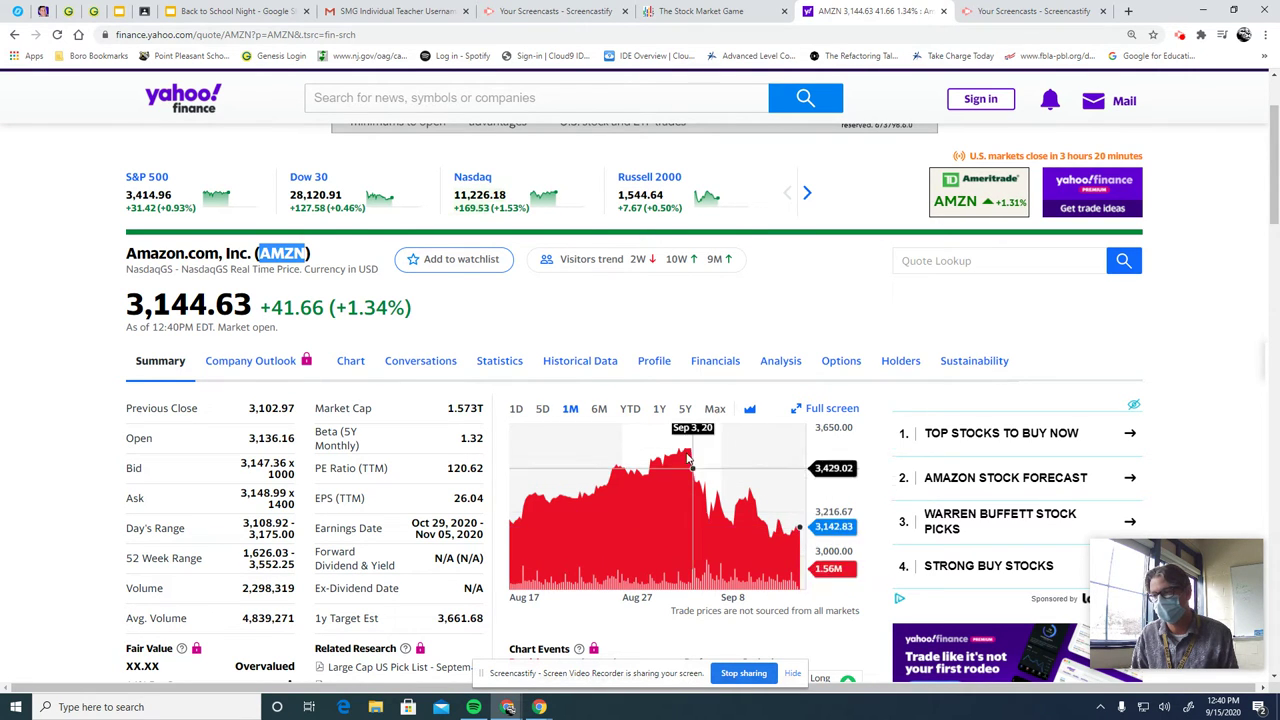
click(599, 410)
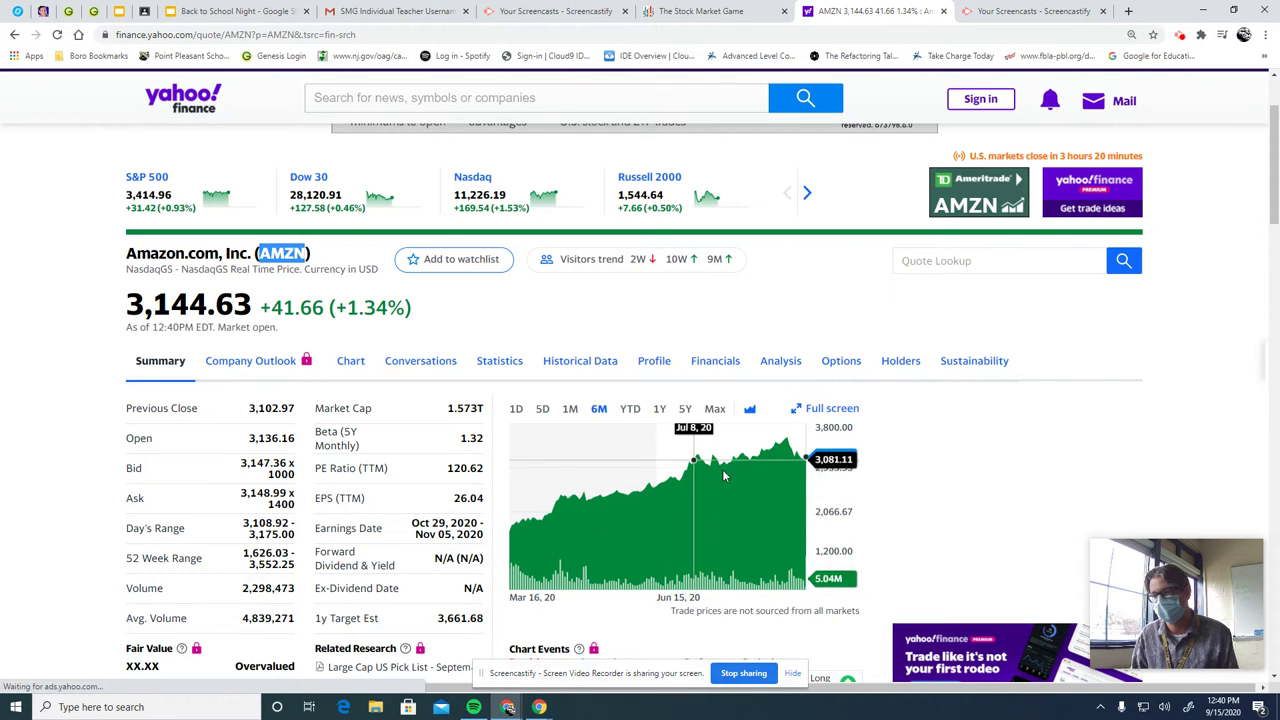
click(630, 411)
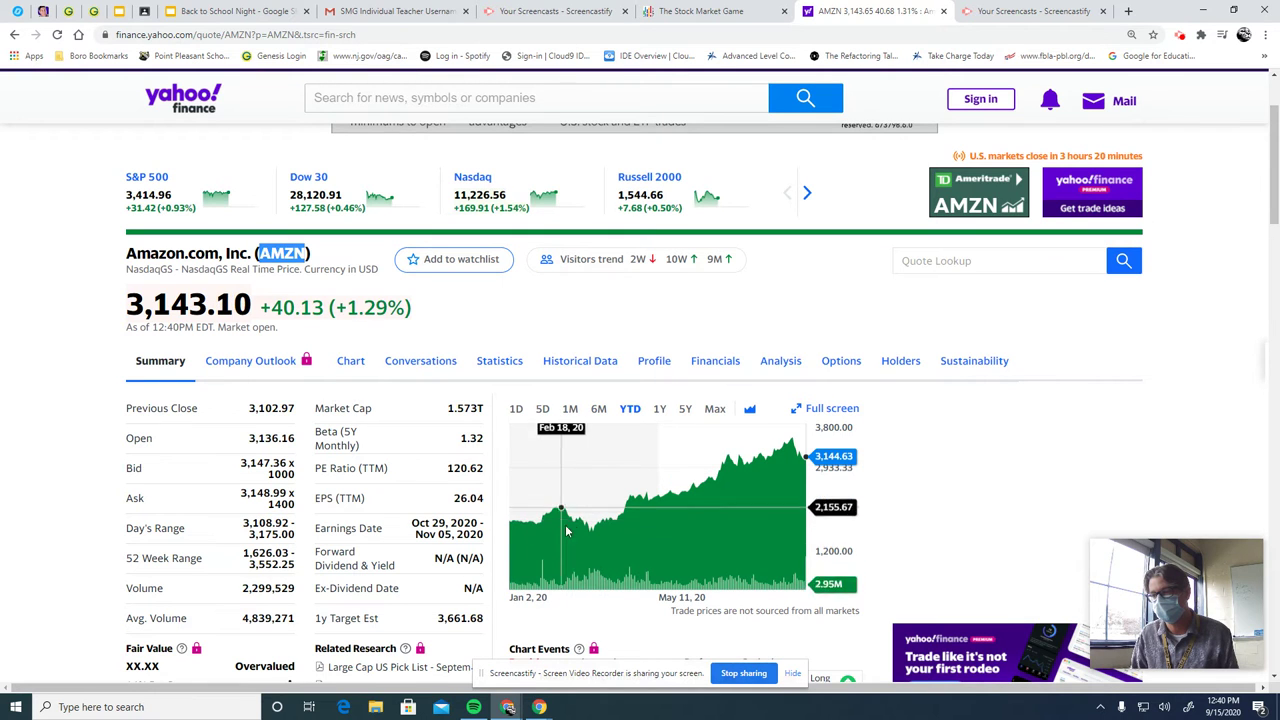
click(660, 411)
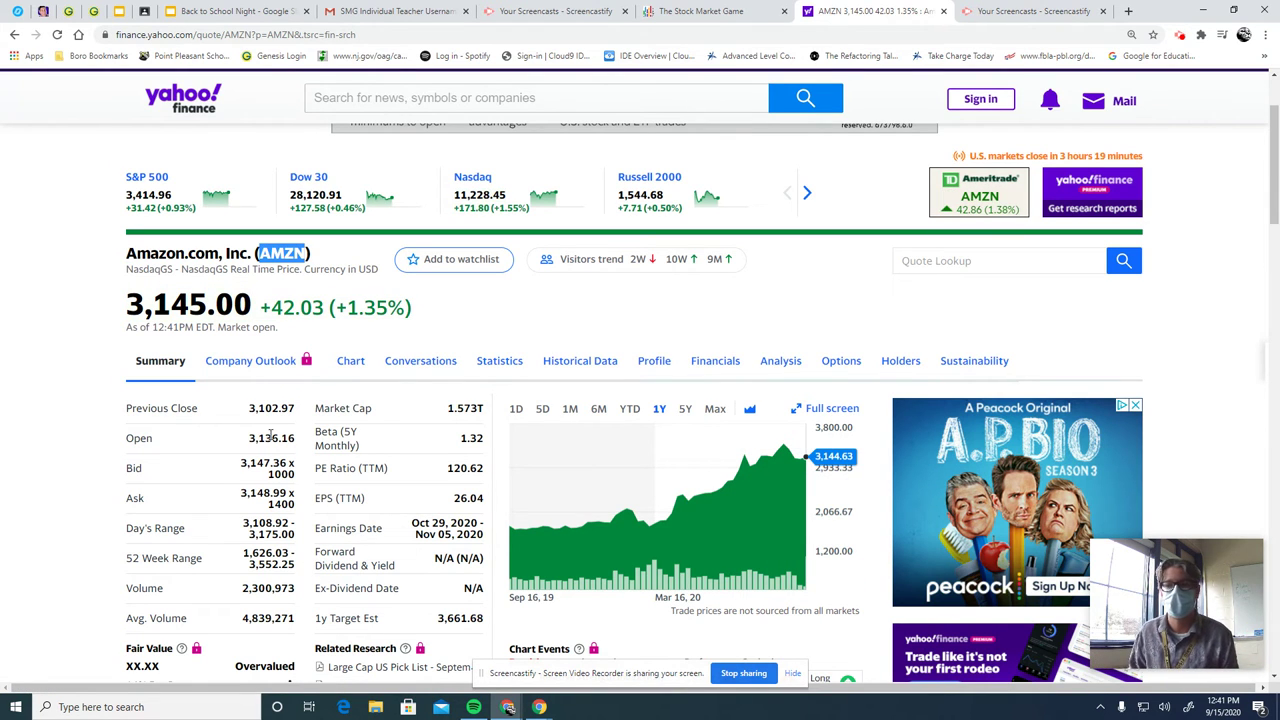
- Switch from Yahoo Finance to The Stock Market Game login page
right_click(283, 257)
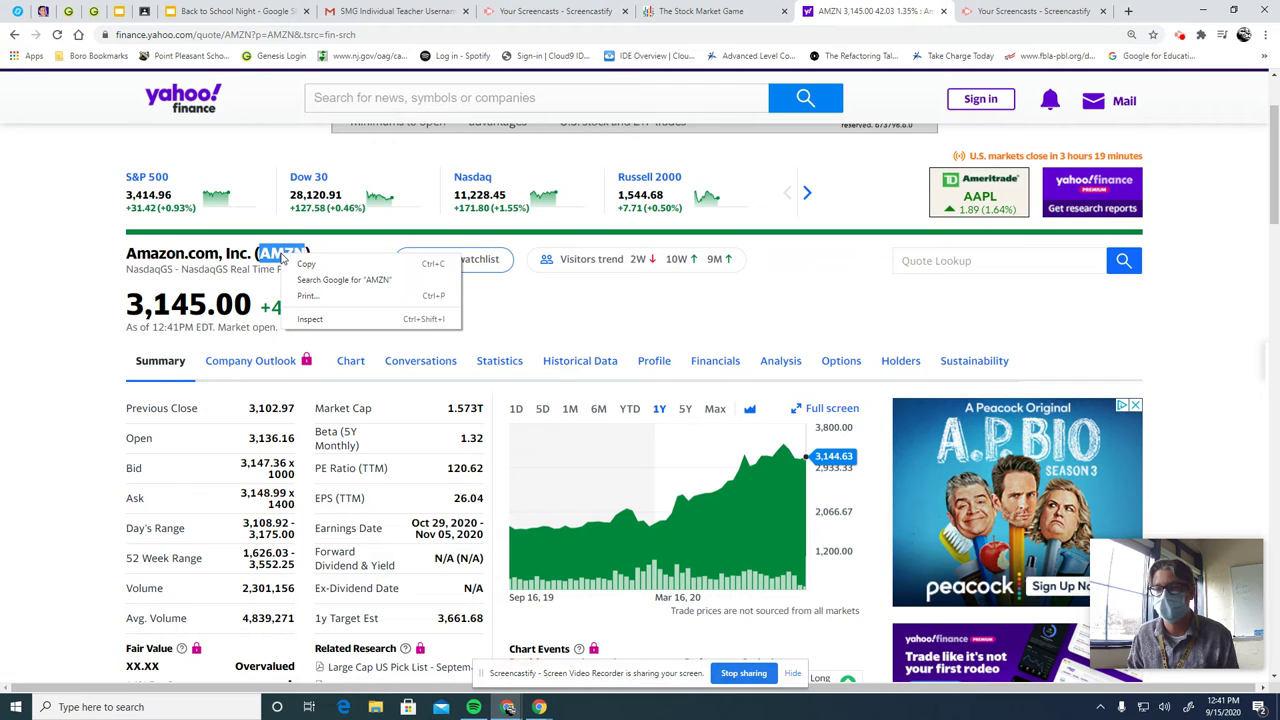
click(604, 316)
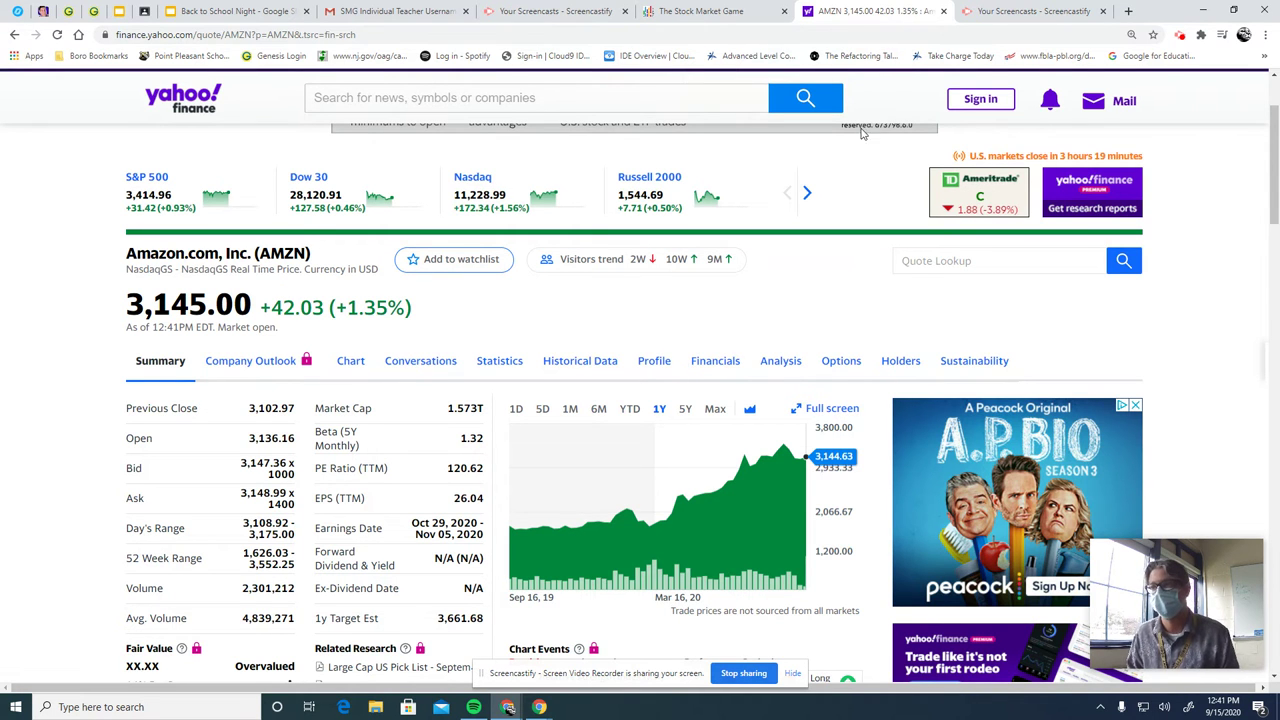
click(695, 13)
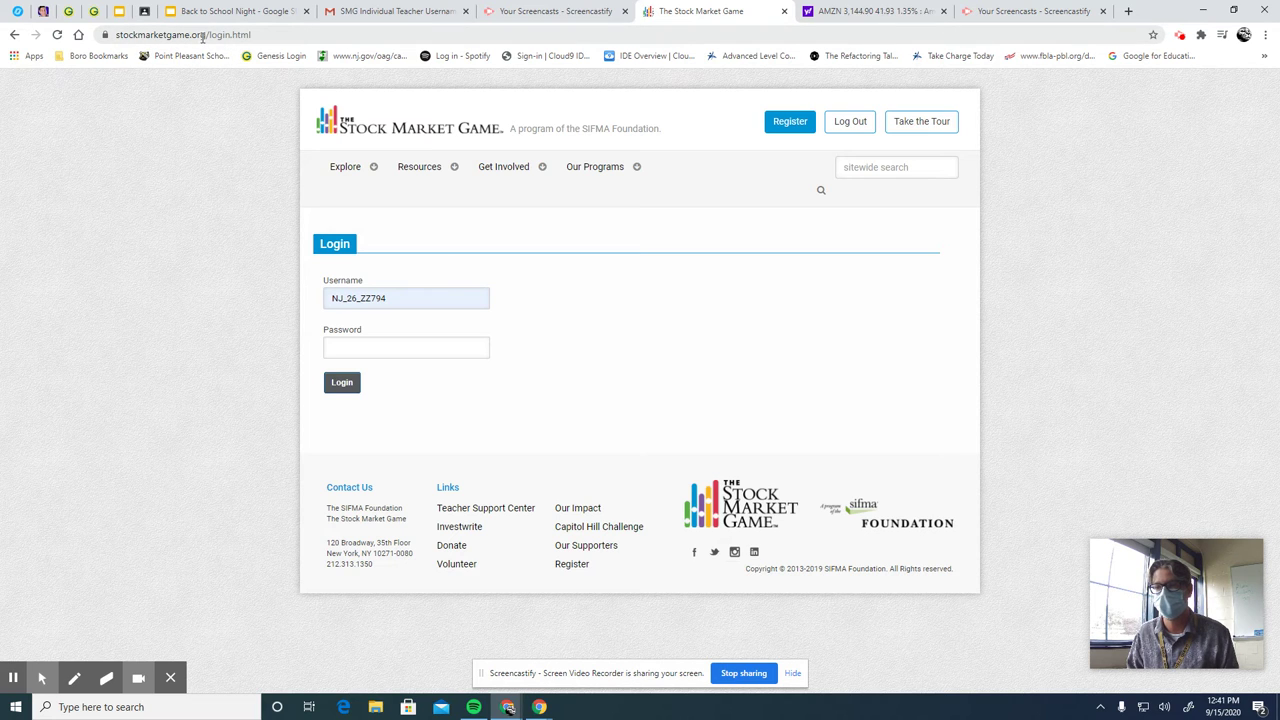
- Log in to the team account and close the Messages popup and save-password prompt
click(347, 345)
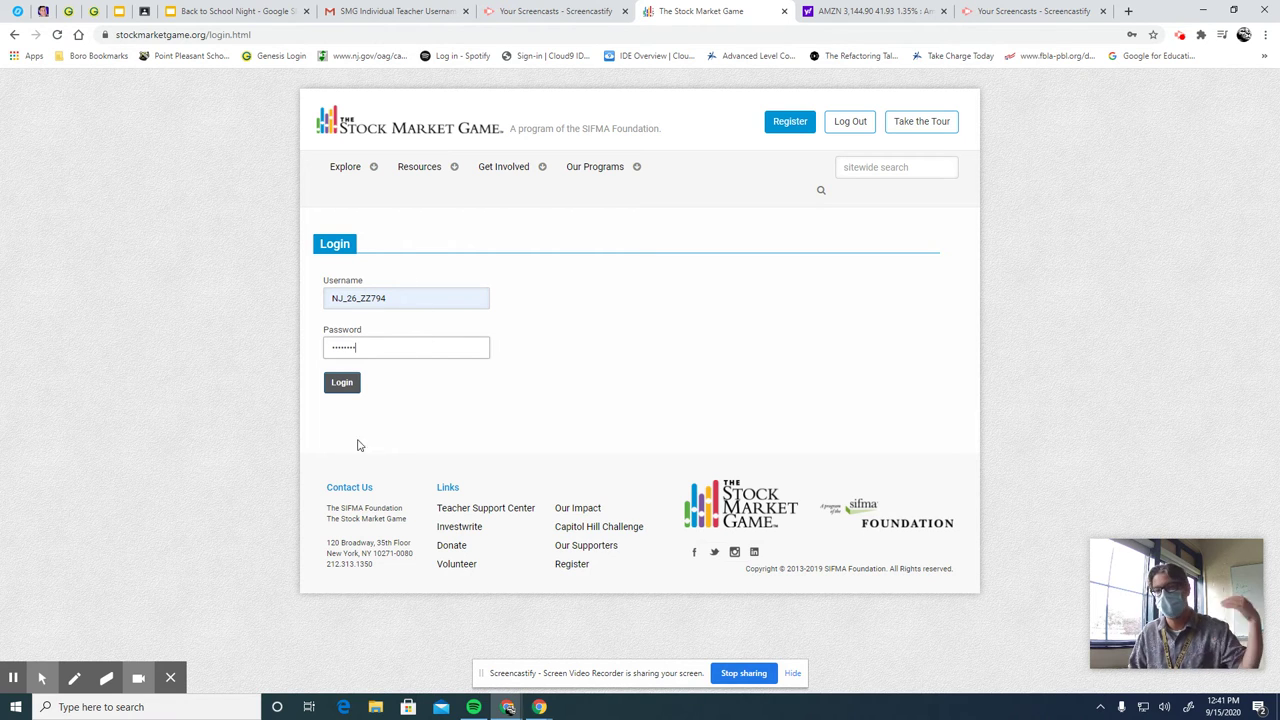
click(350, 385)
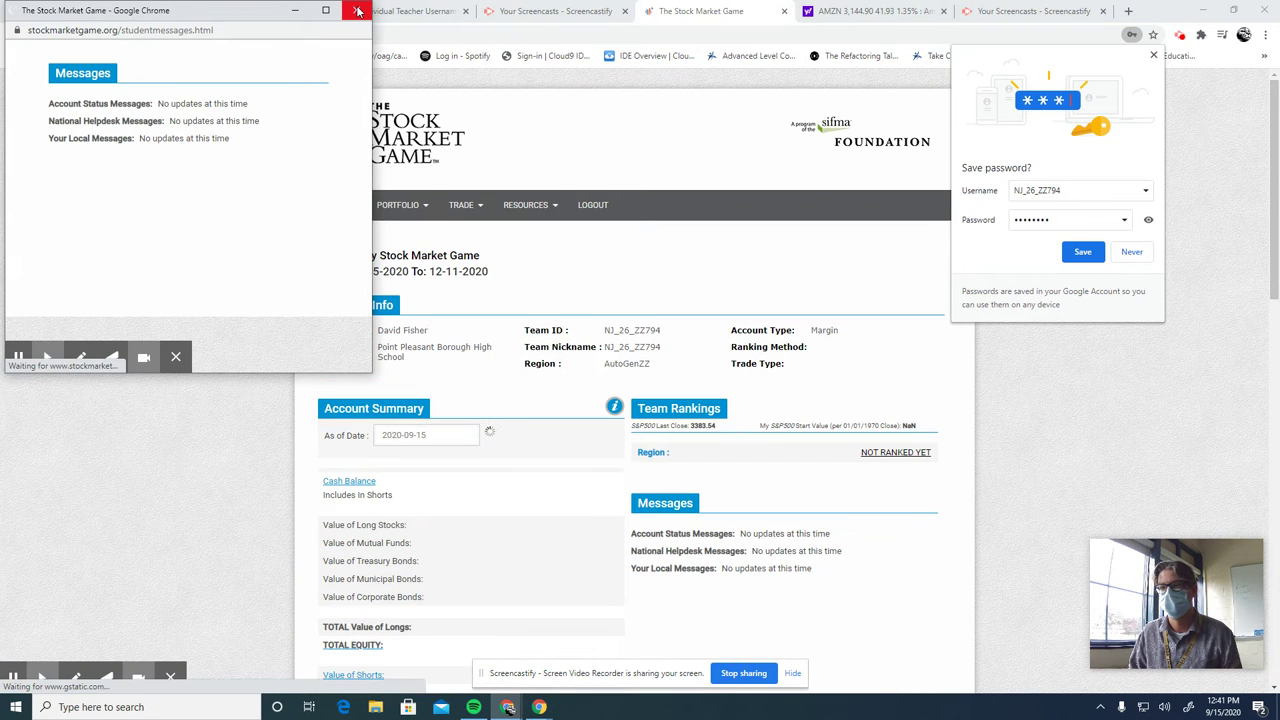
click(358, 11)
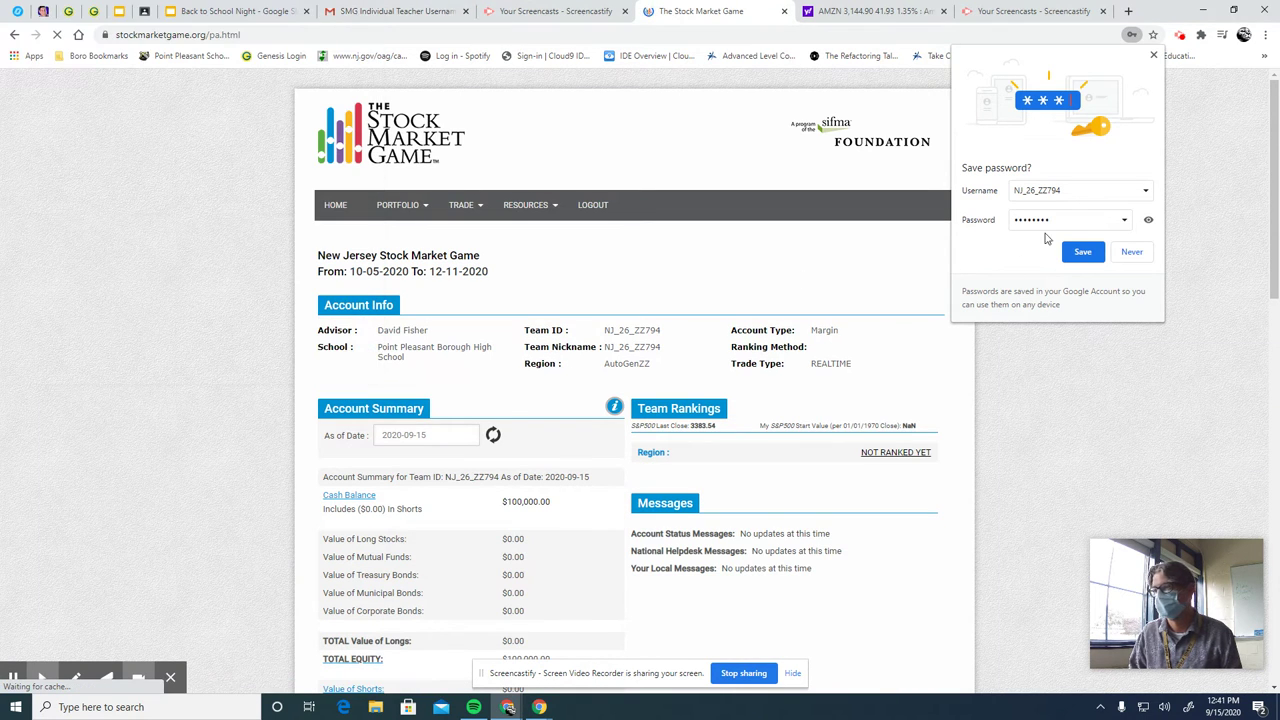
click(1153, 55)
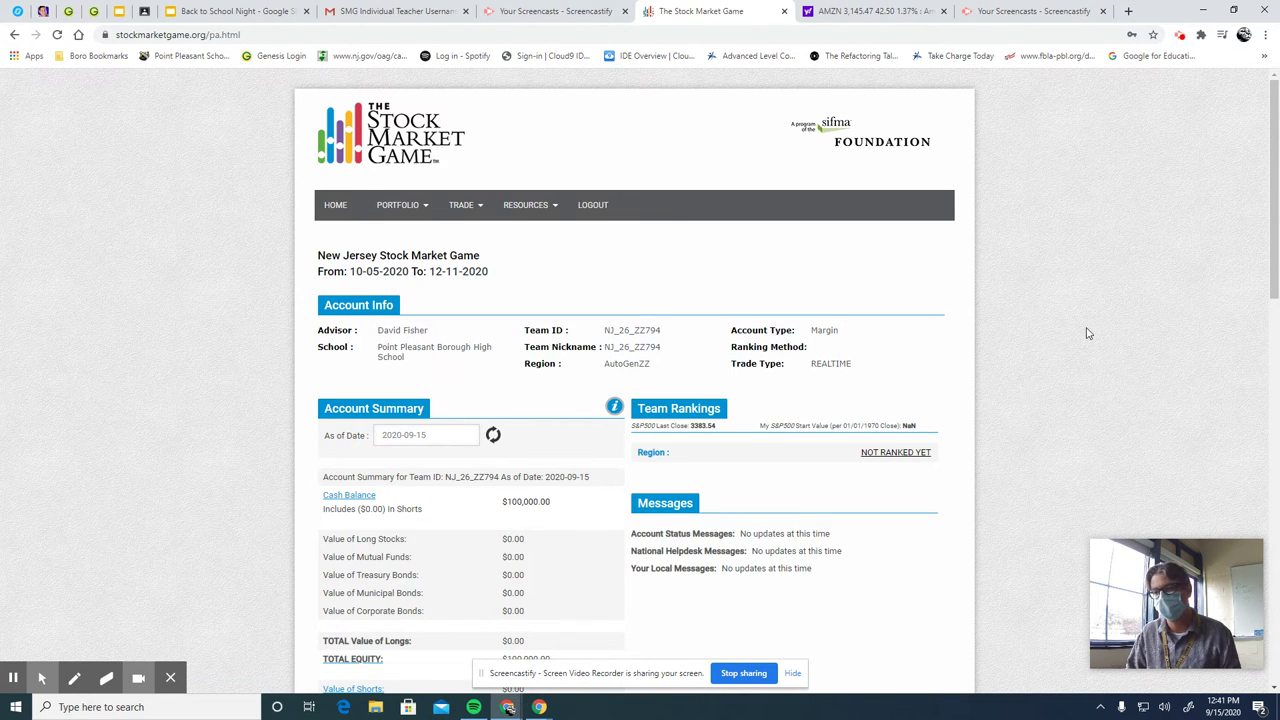
scroll(1085, 333, down, 1)
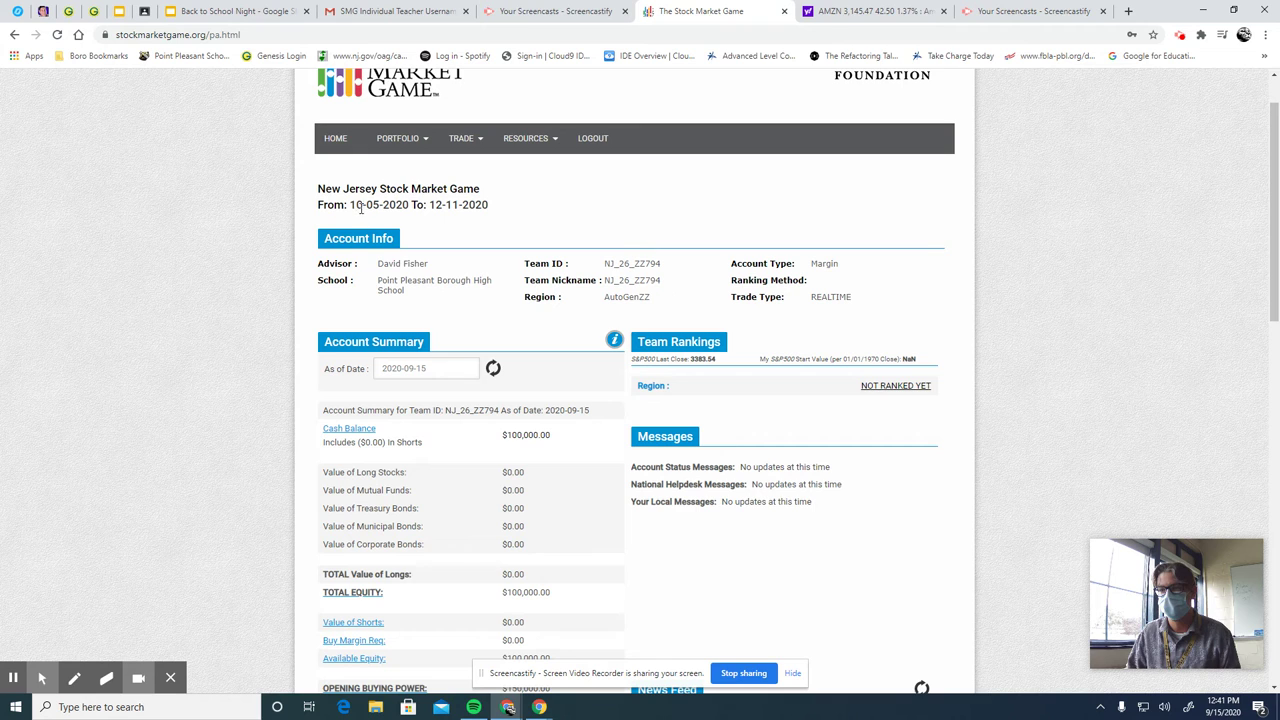
- Review the account summary: start date 10-05-2020, end date 12-11-2020, $100,000.00 cash balance
drag(351, 204, 411, 204)
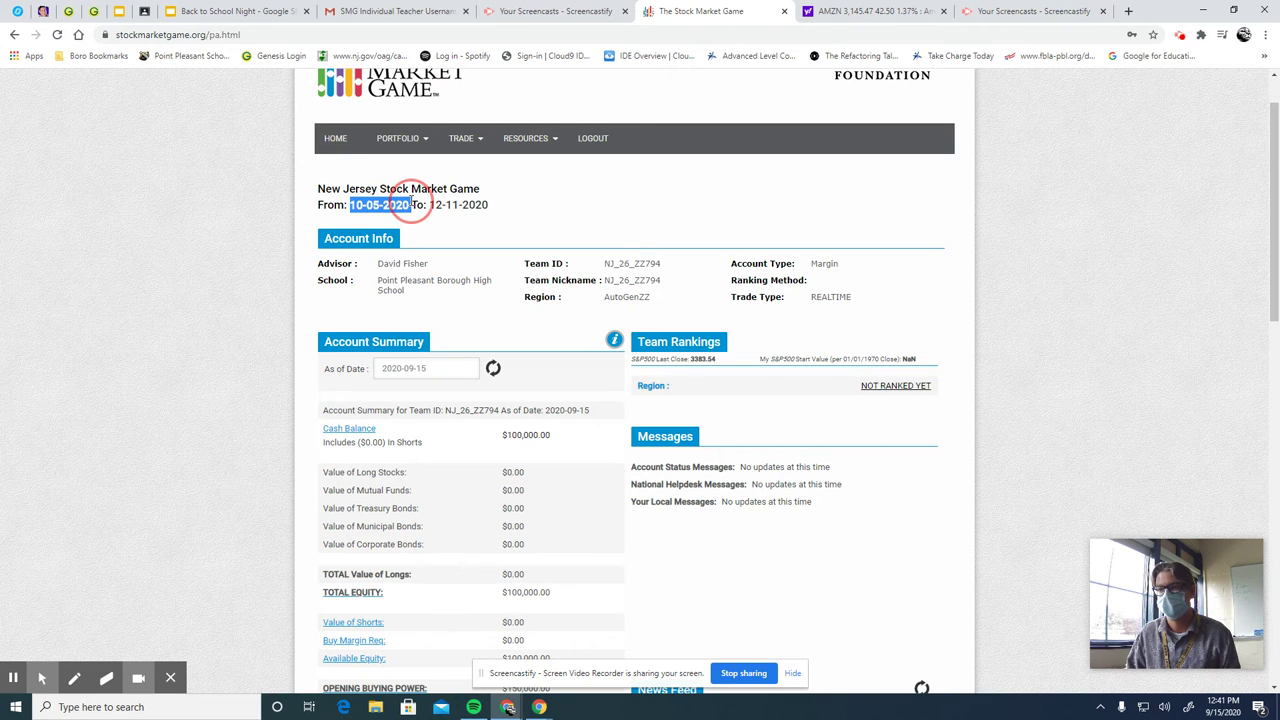
click(447, 204)
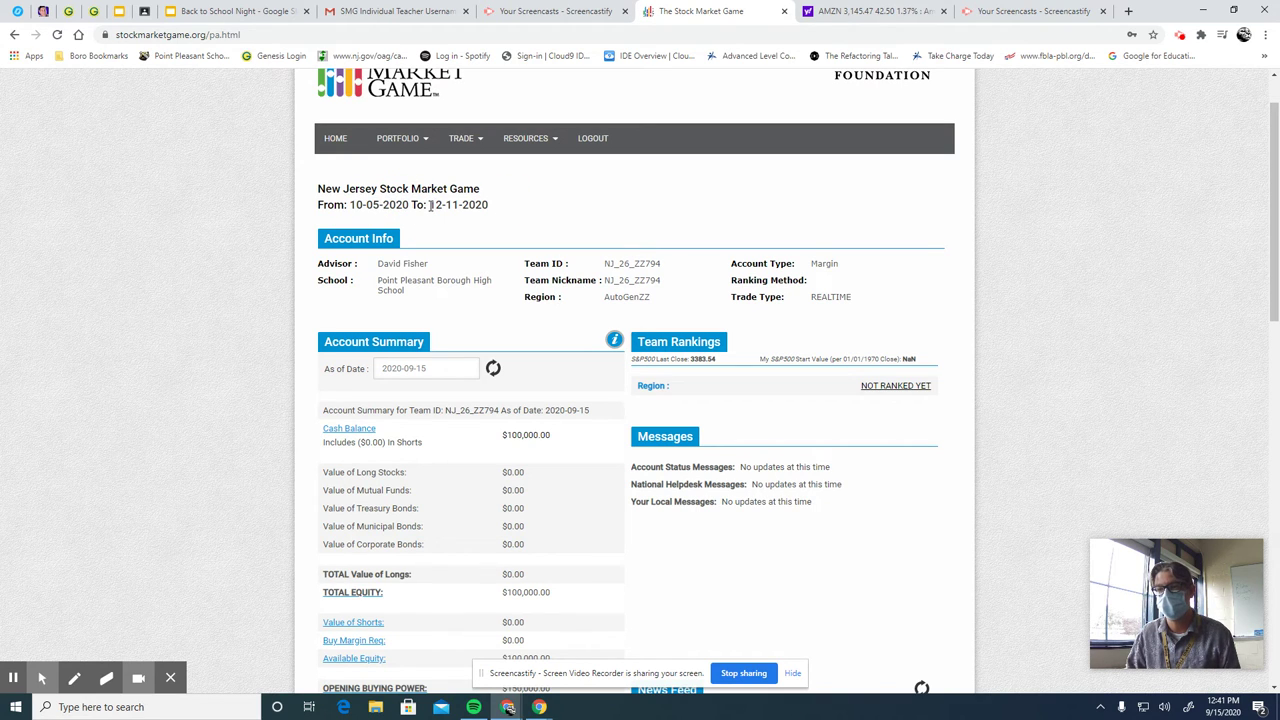
drag(430, 204, 493, 206)
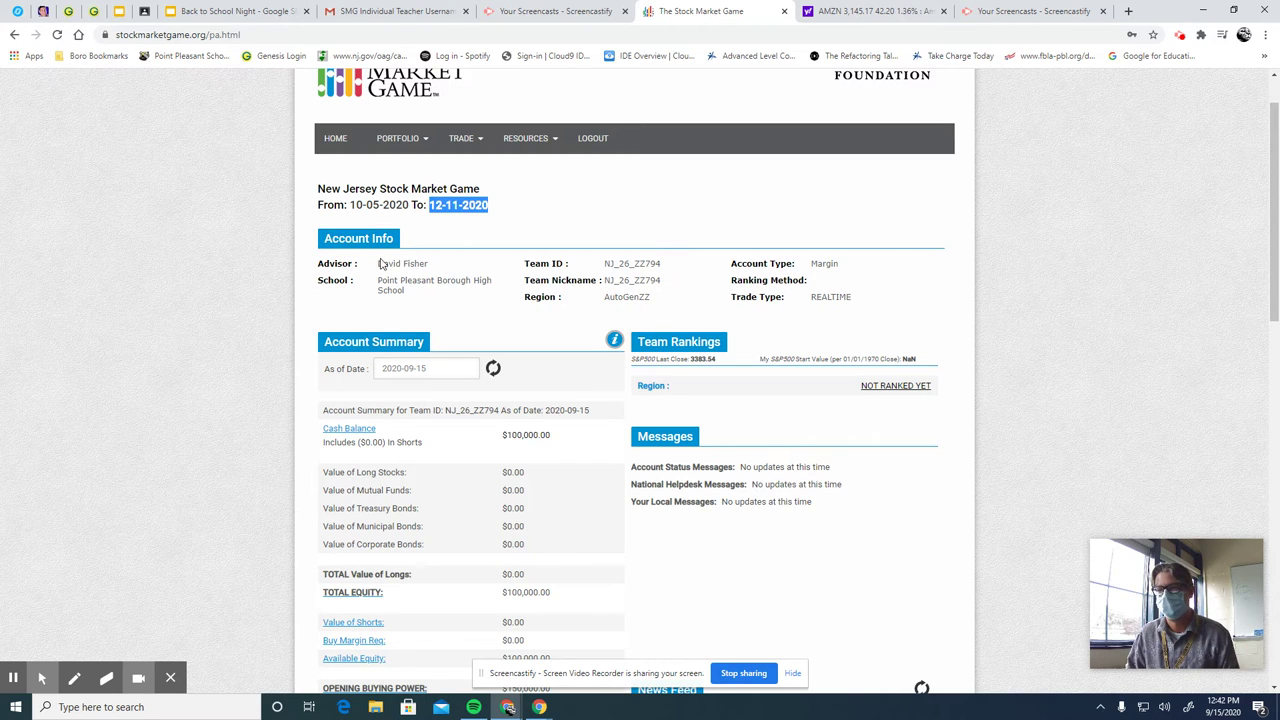
click(557, 443)
drag(558, 438, 474, 436)
click(503, 437)
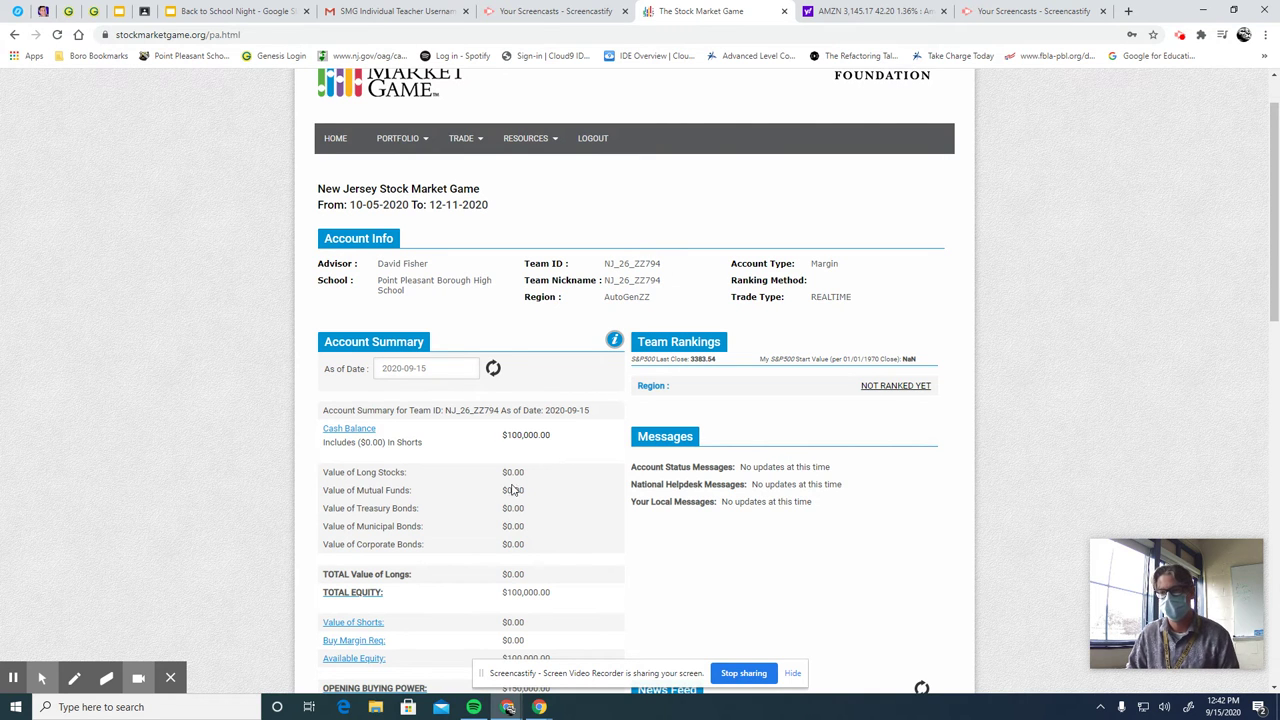
scroll(585, 538, down, 4)
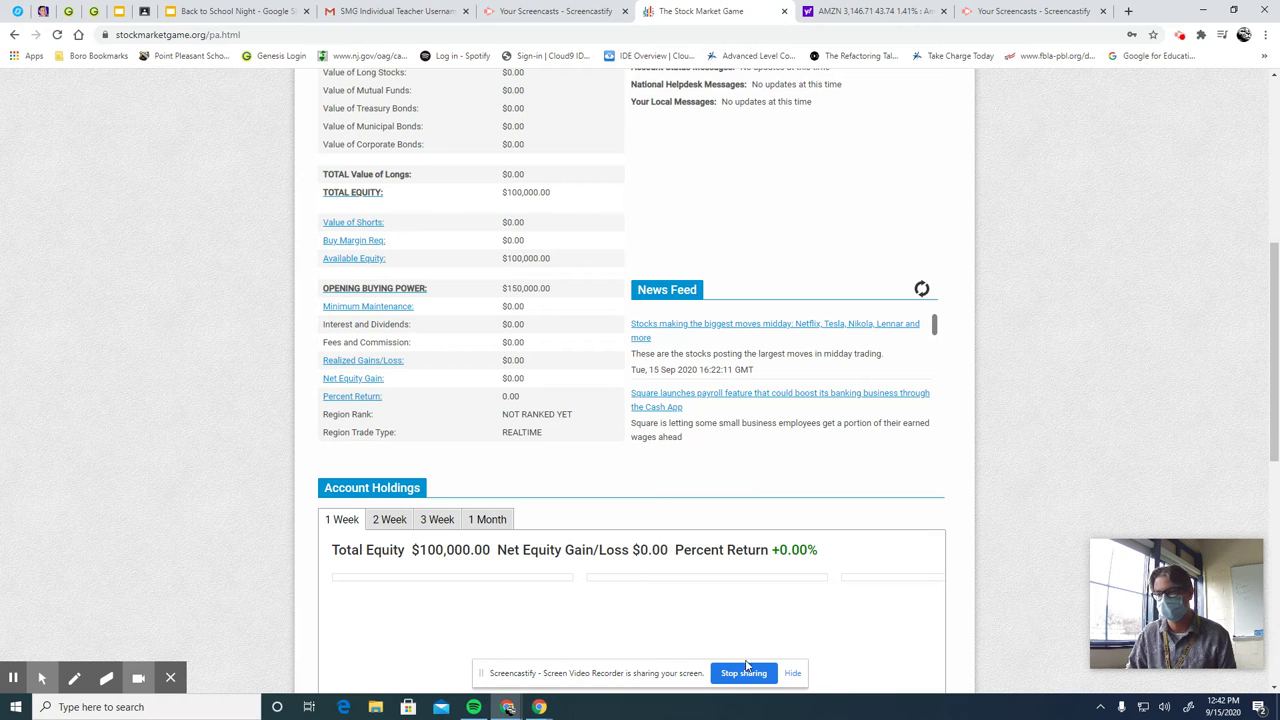
scroll(557, 363, up, 5)
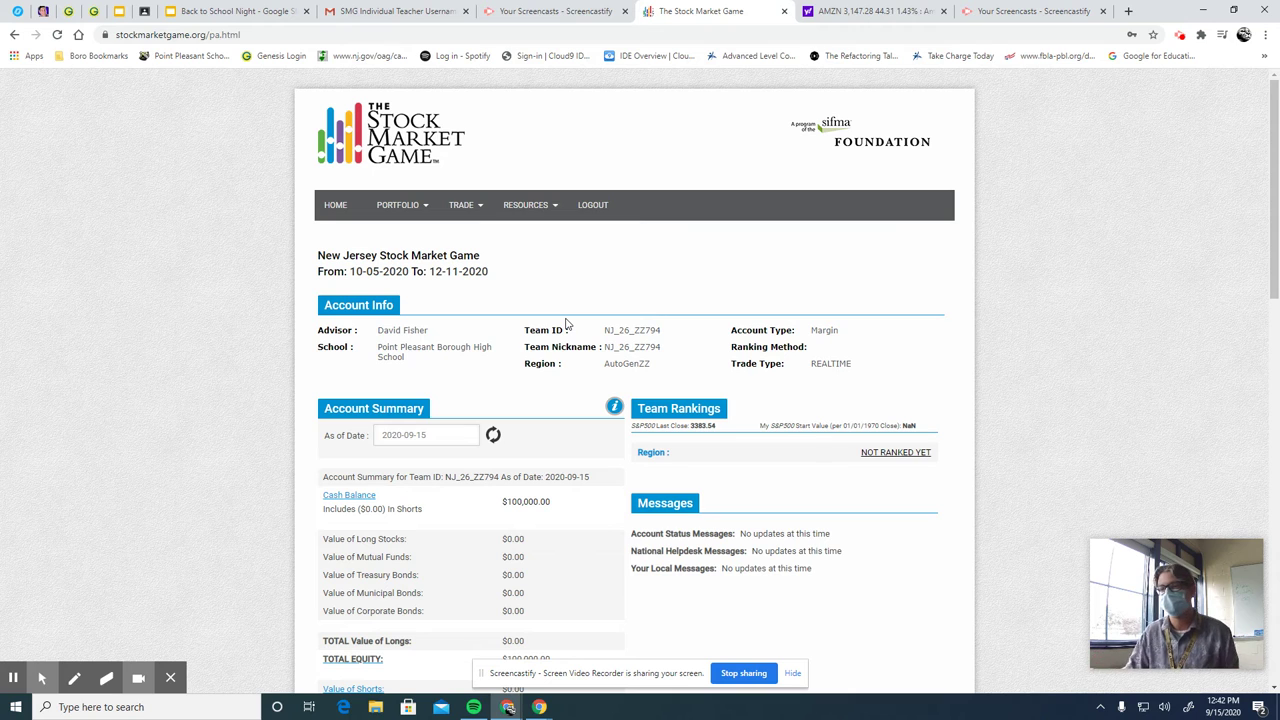
click(466, 206)
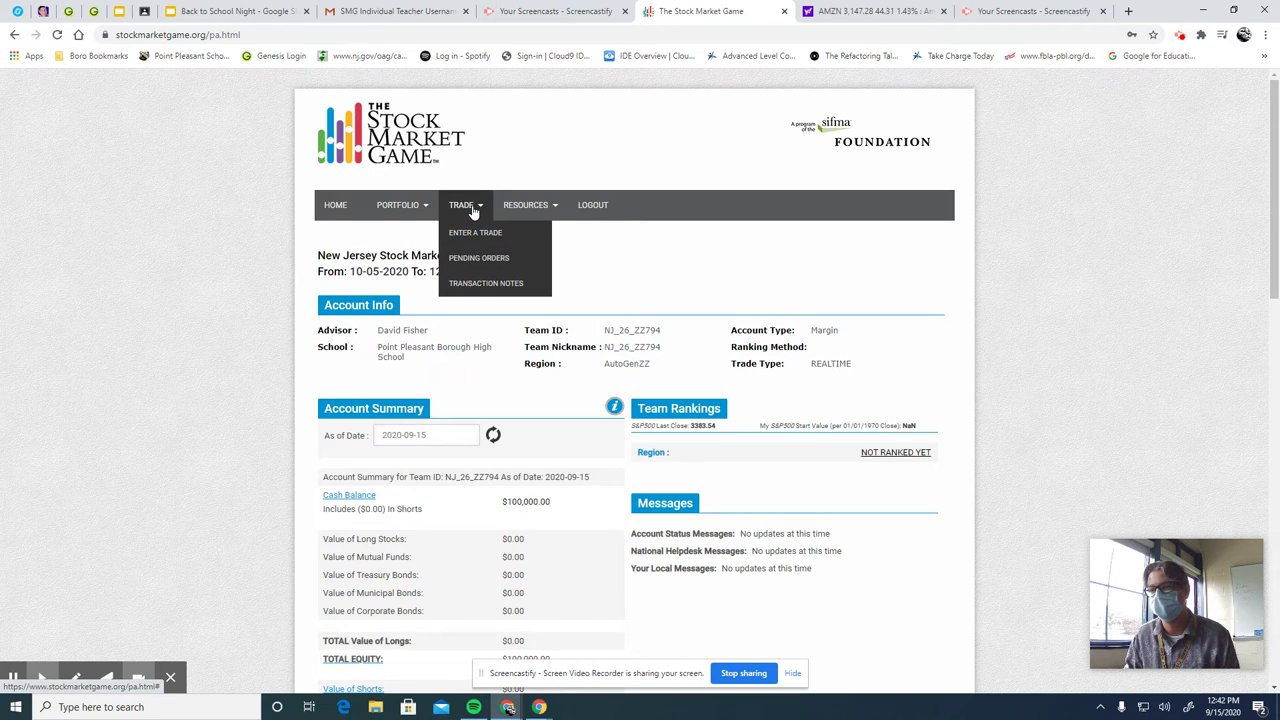
- Start a Buy stock trade for ticker AMZN and look up the symbol
click(474, 234)
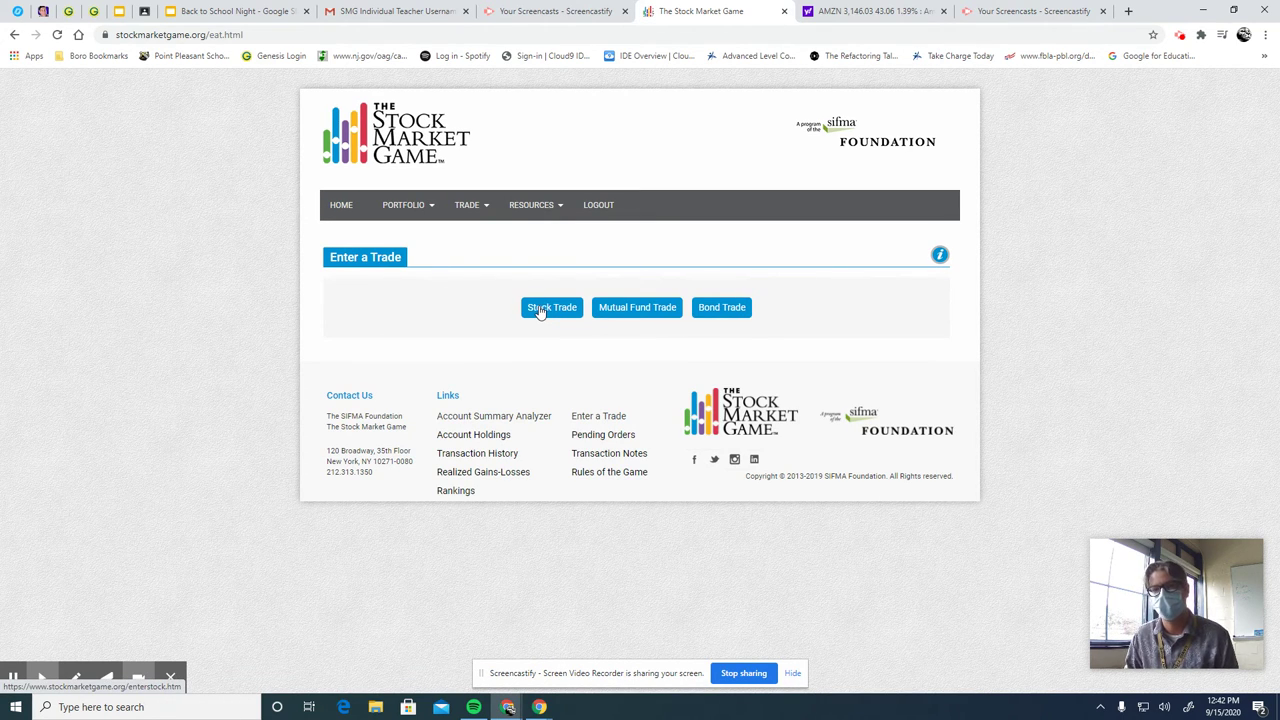
click(540, 310)
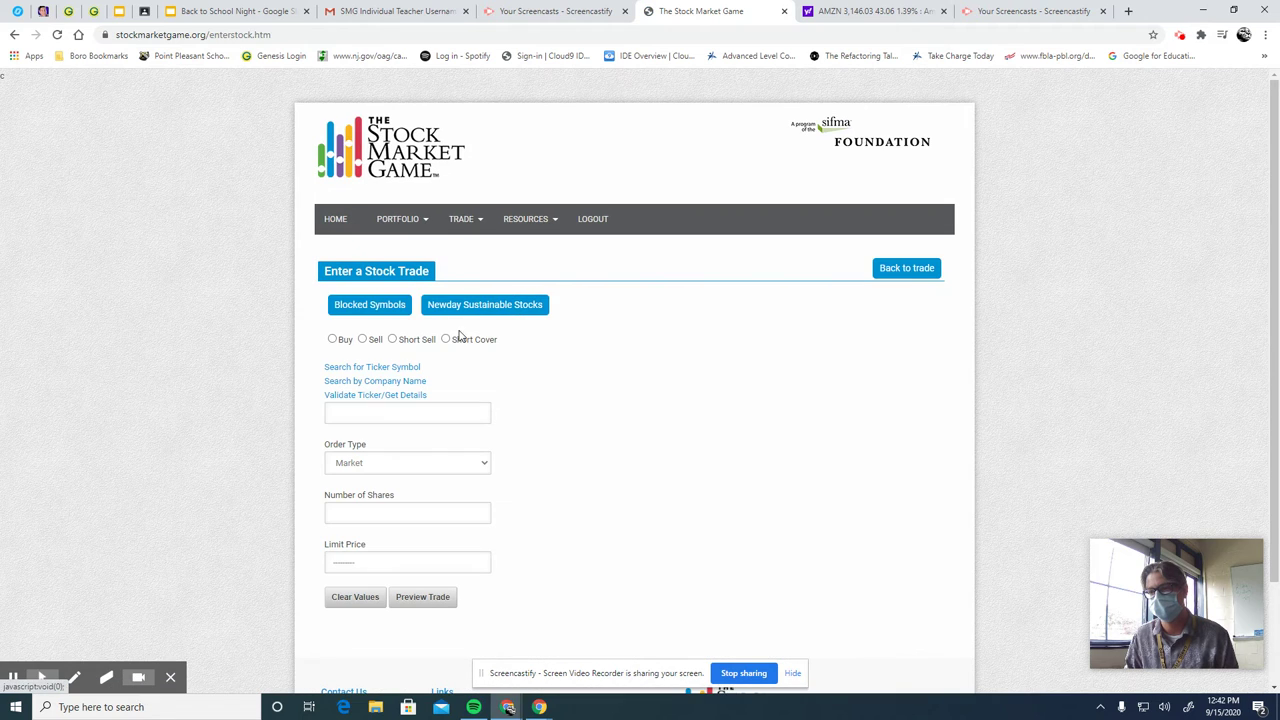
click(334, 341)
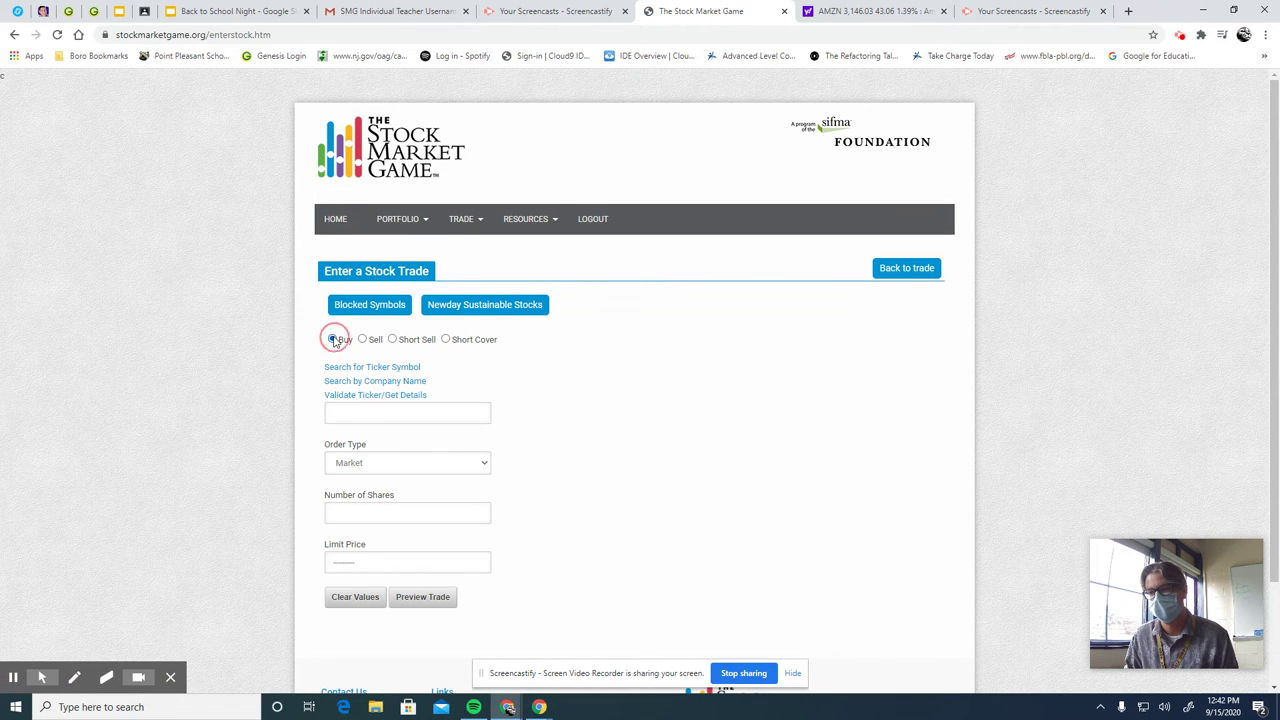
click(345, 411)
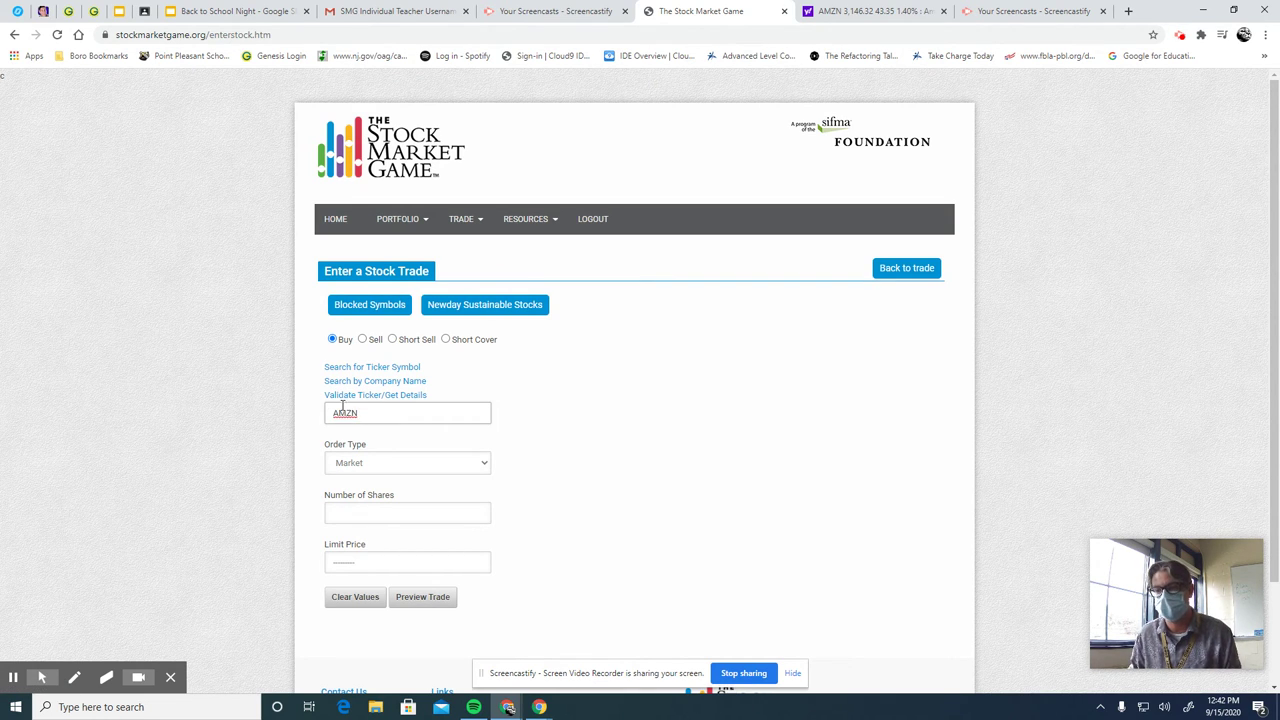
click(370, 368)
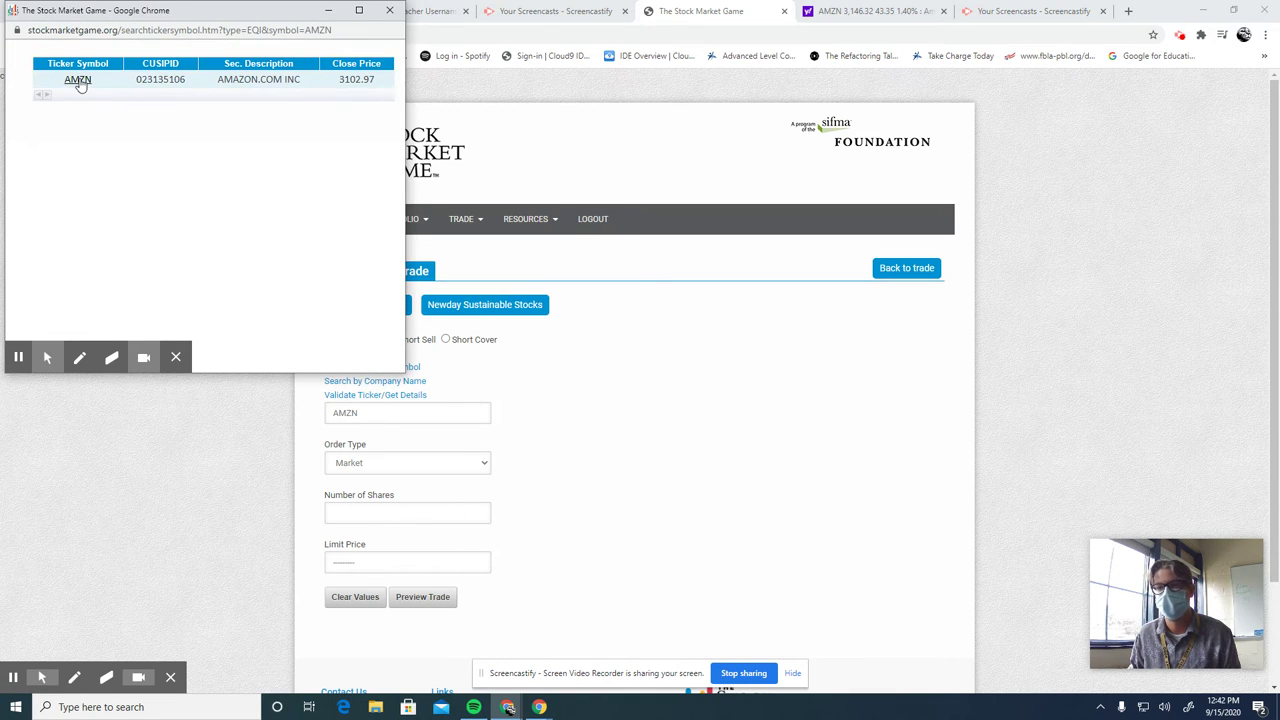
- Select AMZN, enter a Buy order for 10 shares, and preview the trade
click(77, 82)
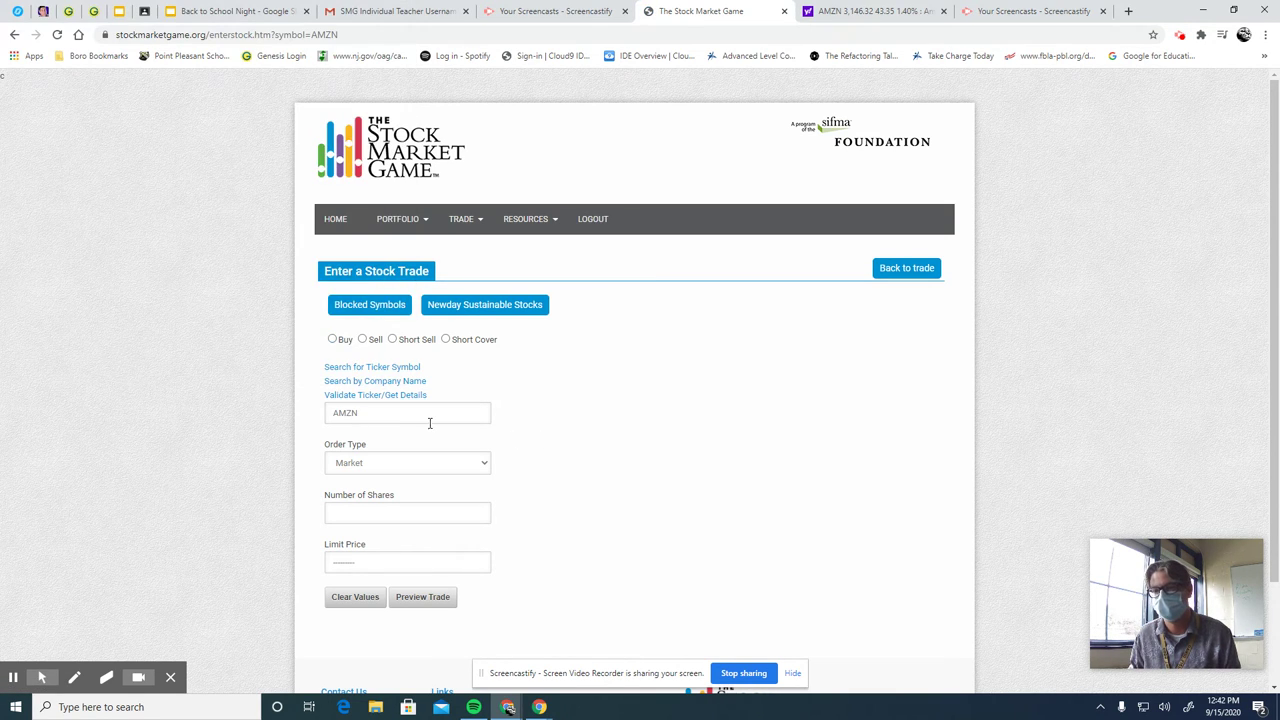
scroll(571, 420, down, 1)
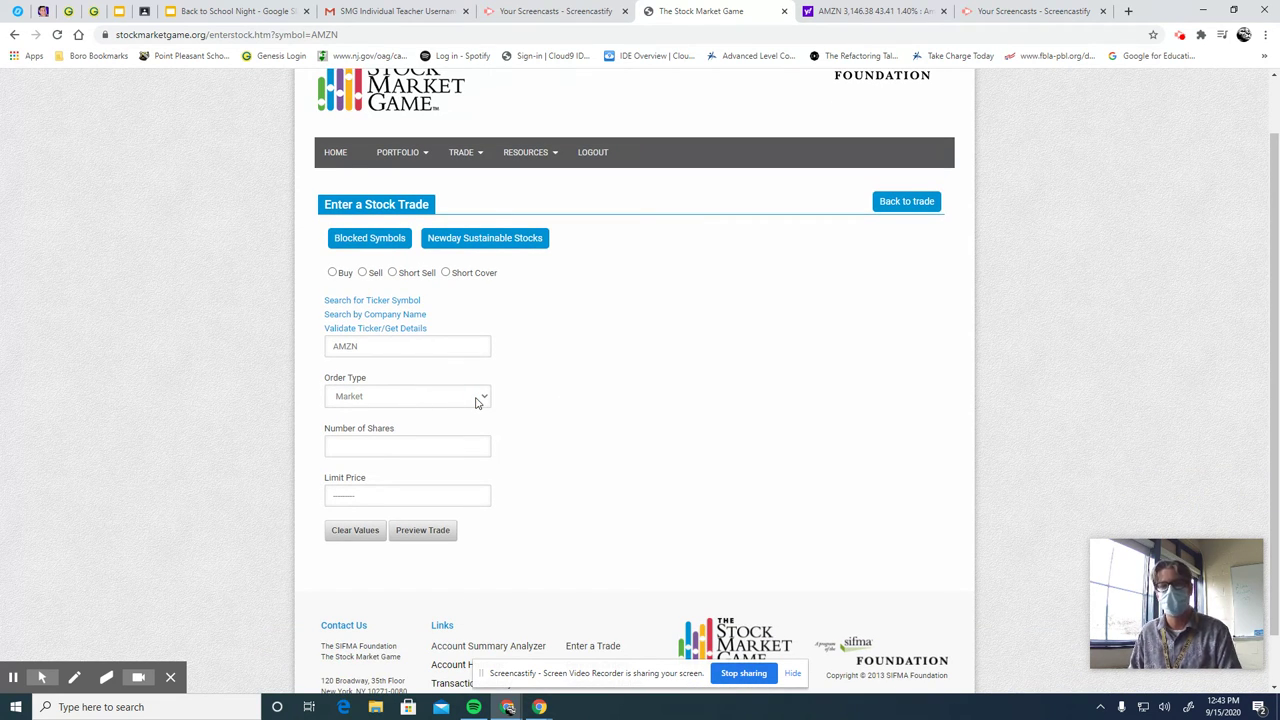
click(408, 446)
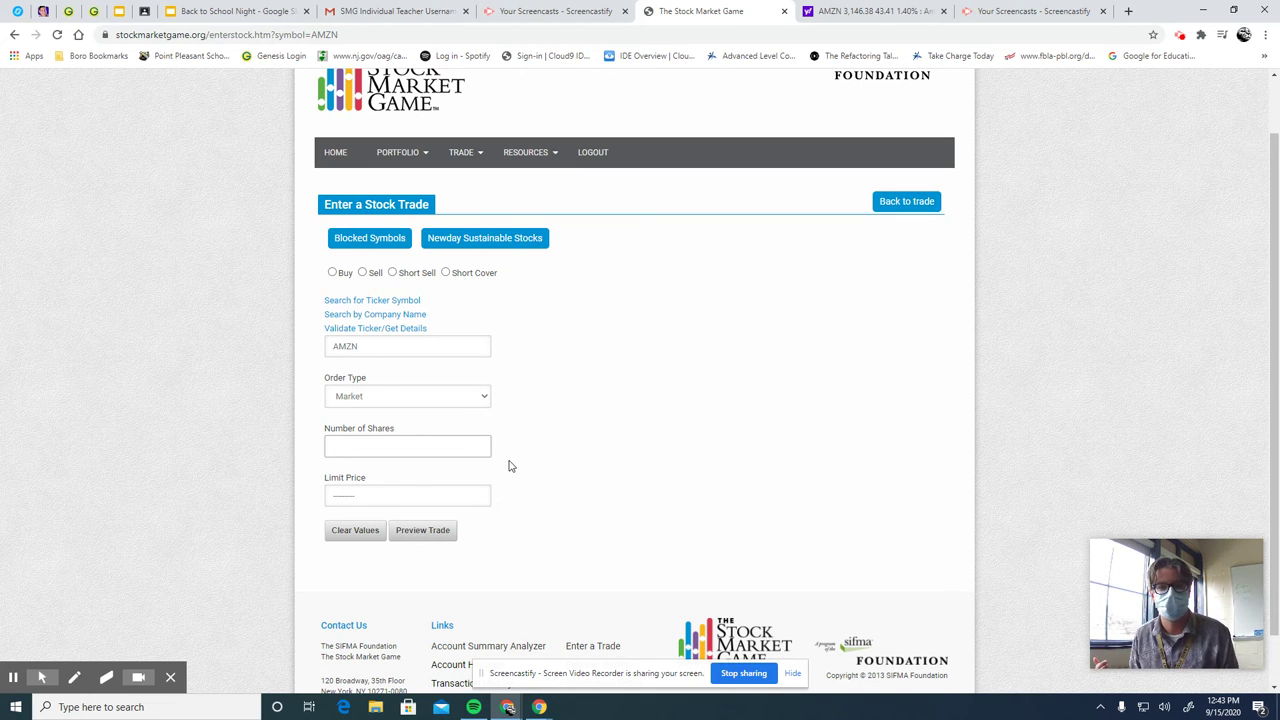
click(467, 445)
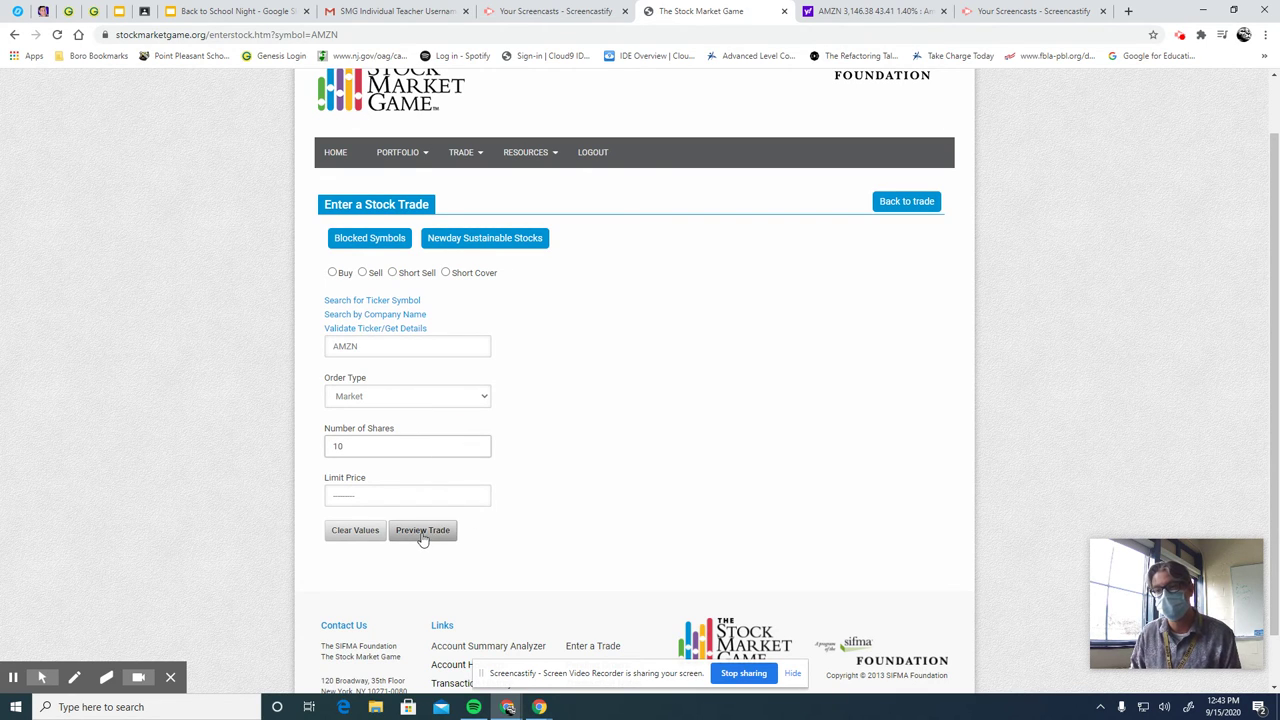
click(332, 272)
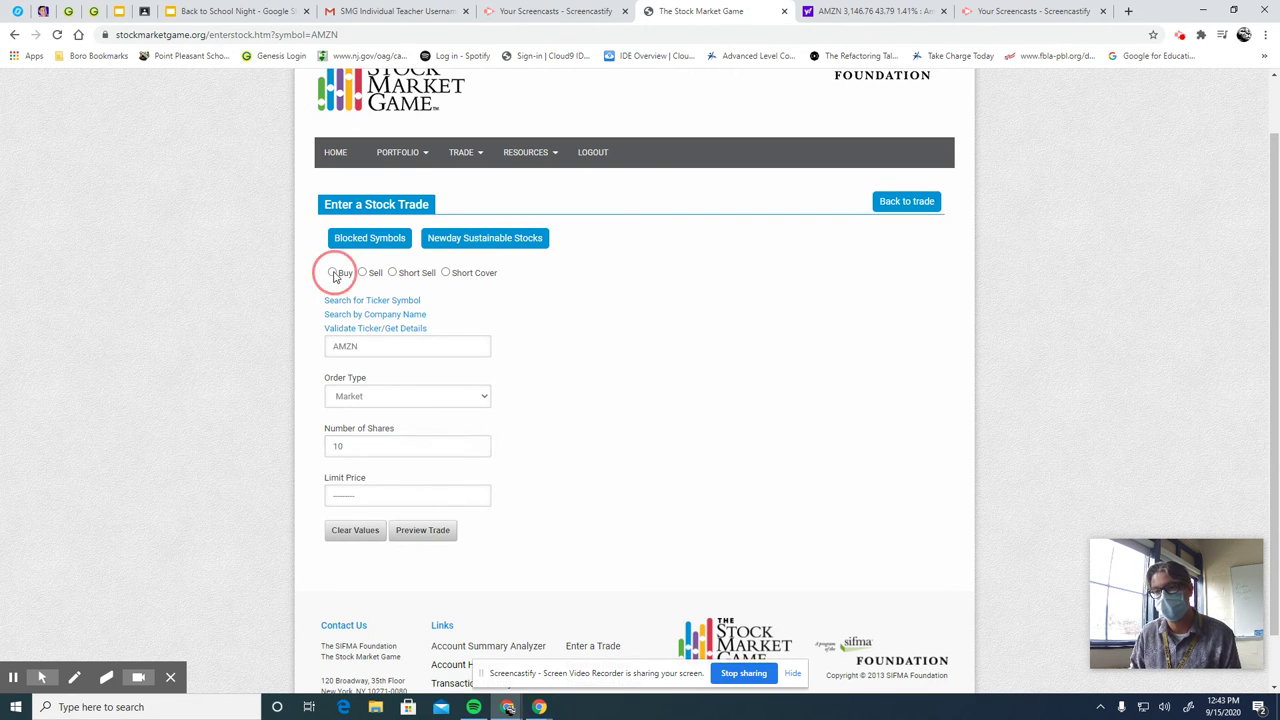
click(358, 450)
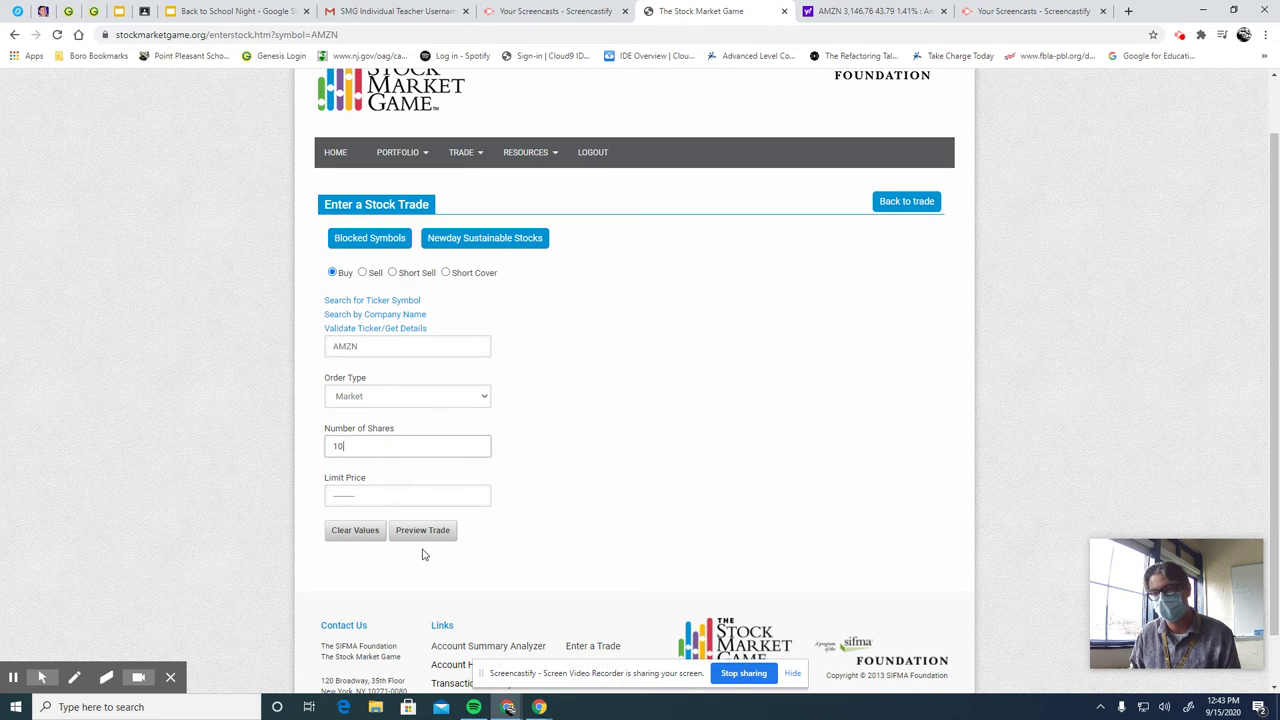
click(422, 530)
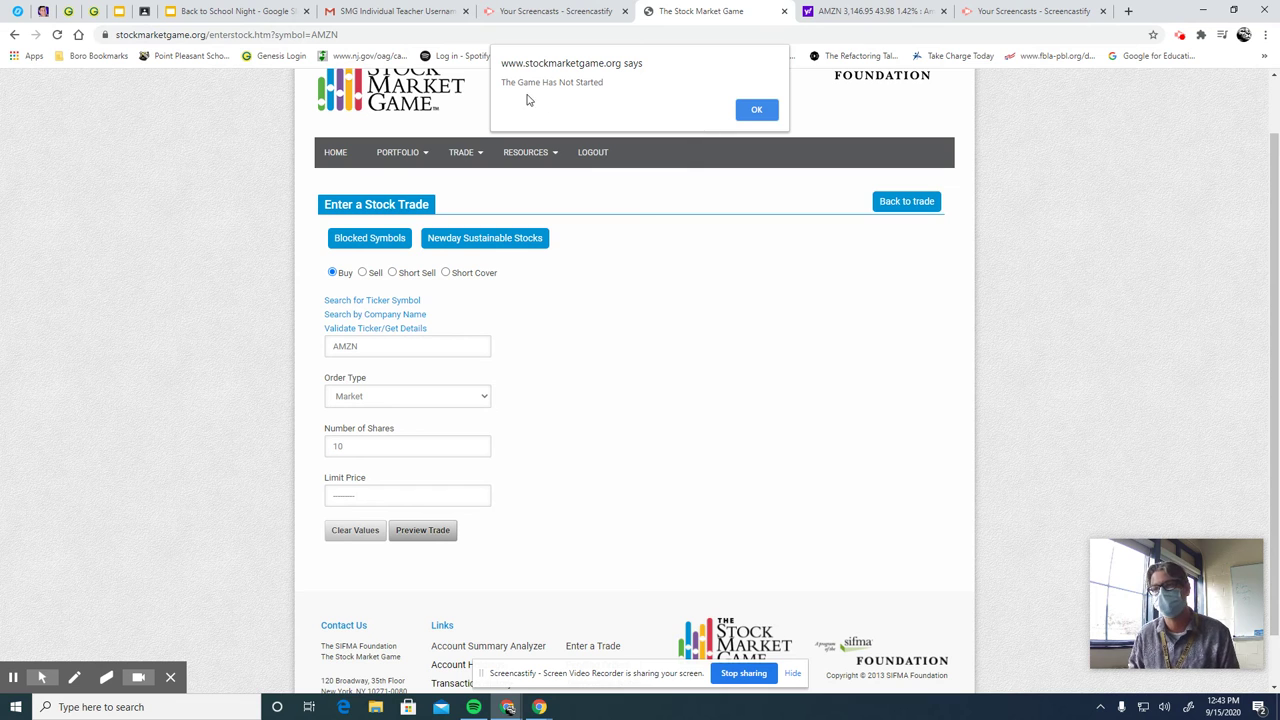
- Dismiss the 'The Game Has Not Started' alert, keeping the 10-share AMZN order
click(756, 110)
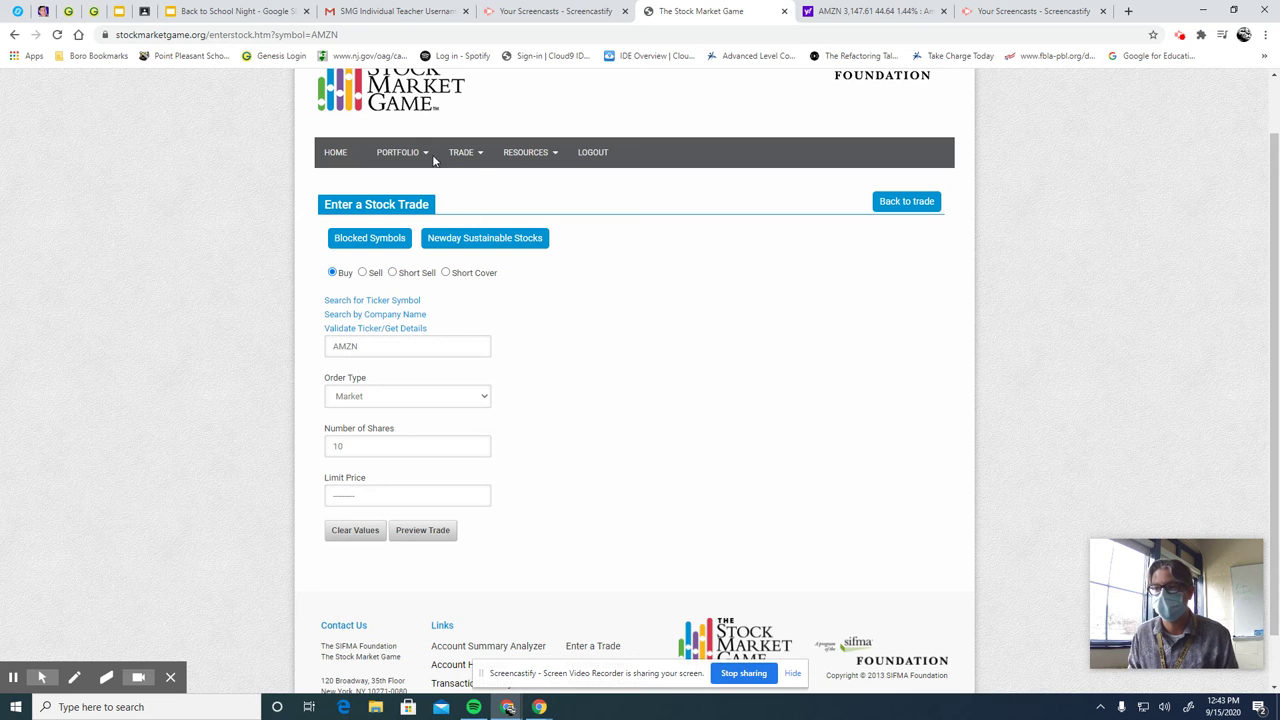
click(400, 152)
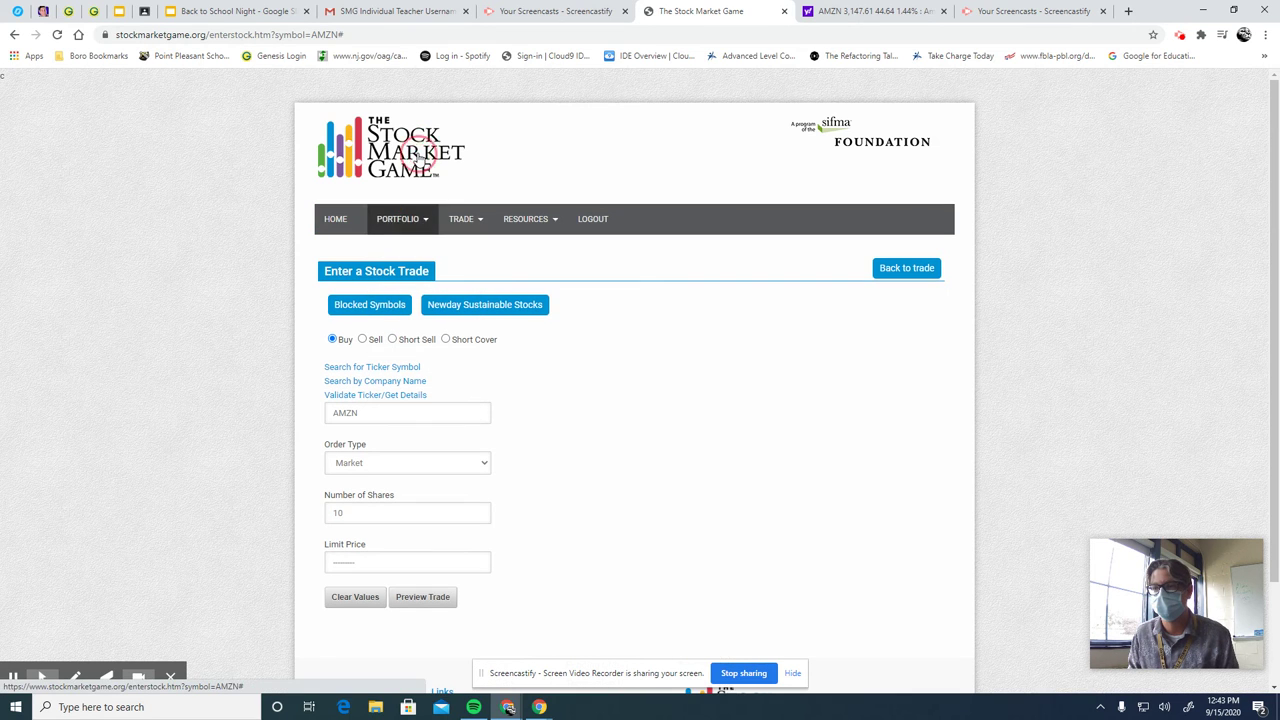
- Review the Account Summary Analyzer, then go to Trade > Pending Orders
click(400, 219)
click(405, 258)
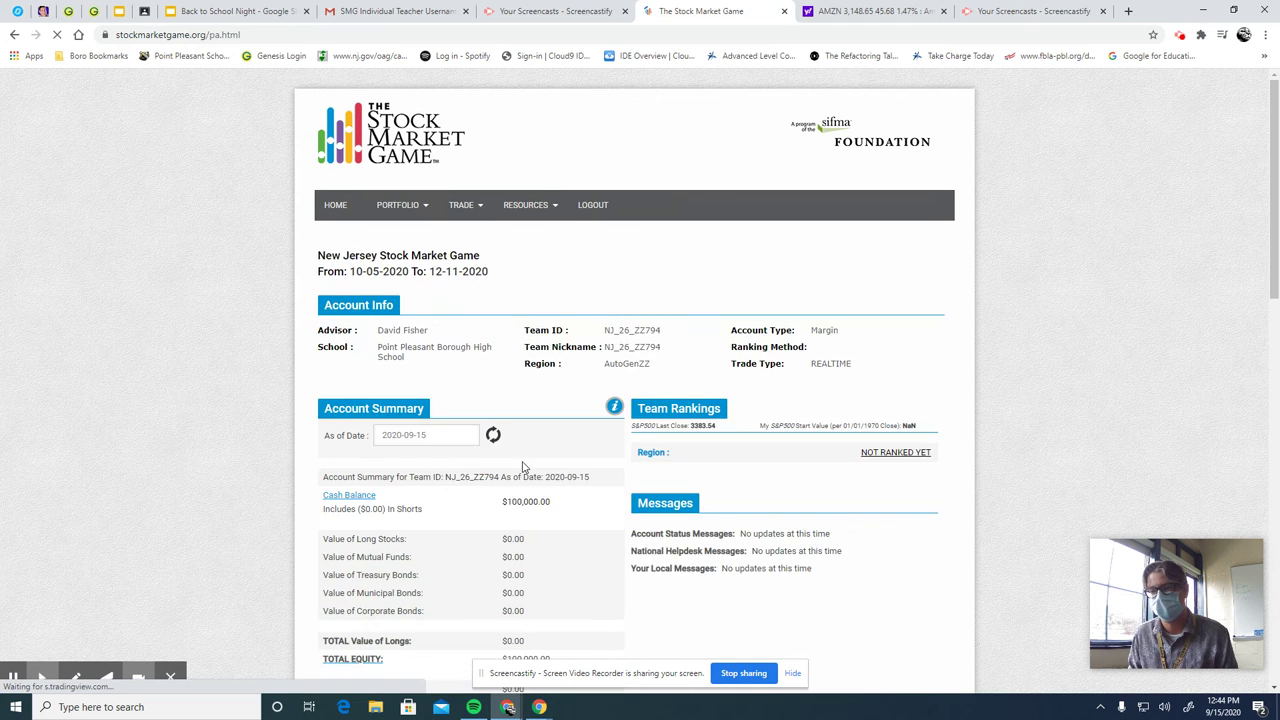
scroll(523, 471, down, 1)
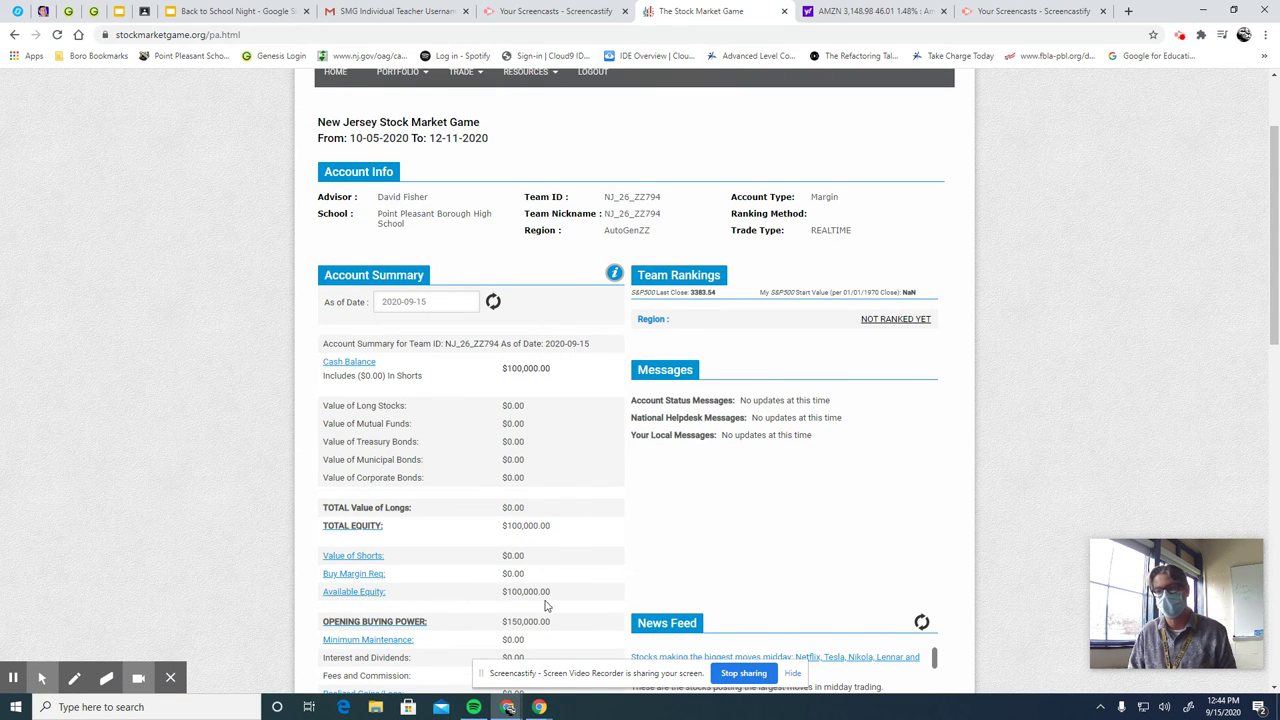
scroll(511, 326, up, 1)
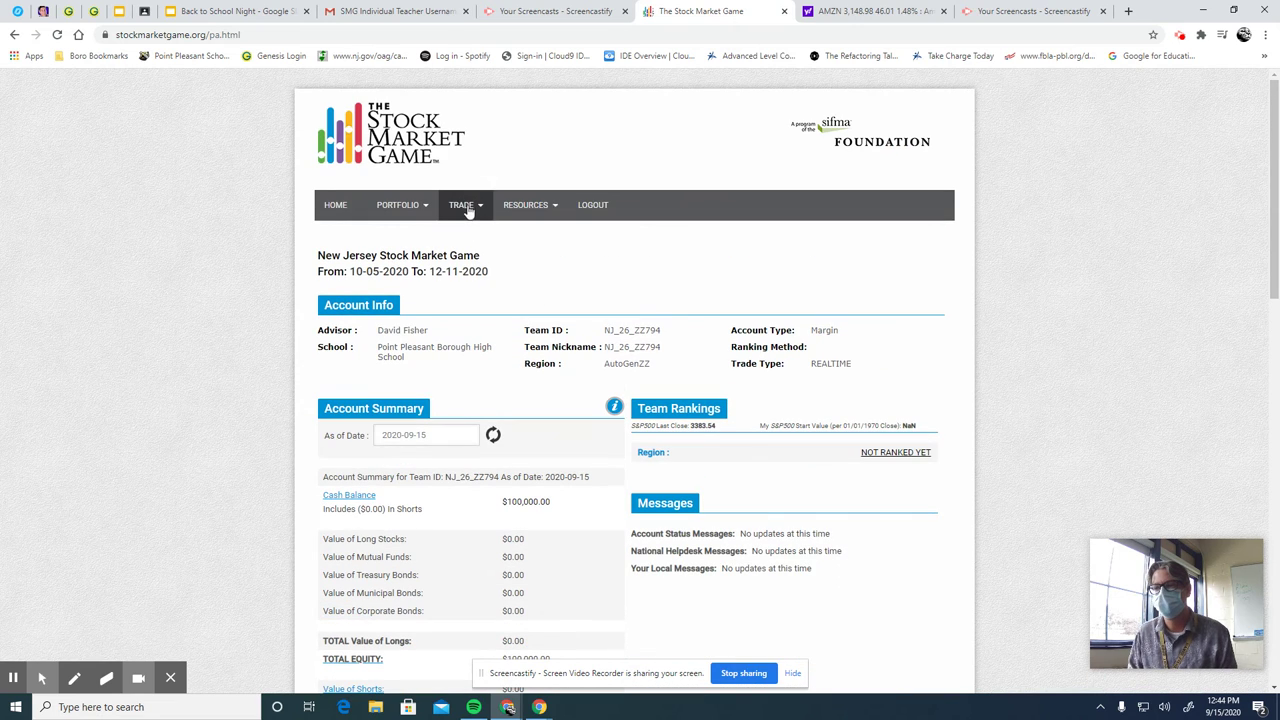
click(466, 206)
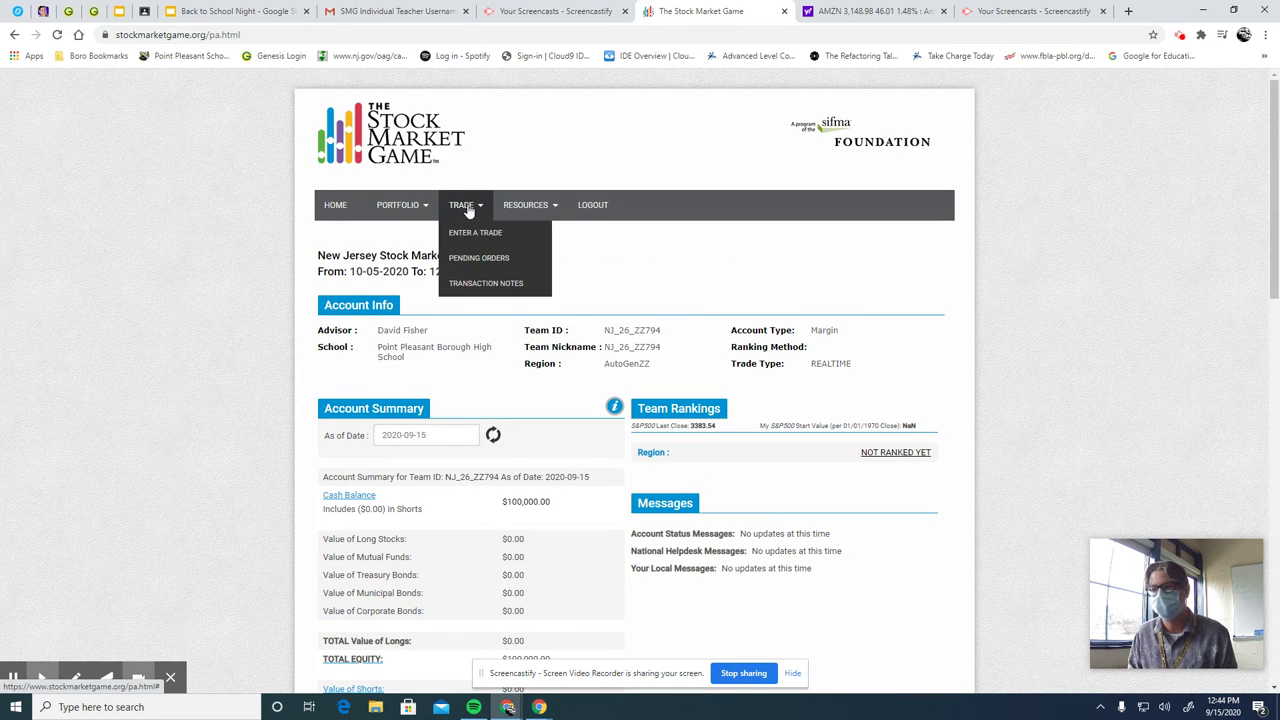
click(493, 260)
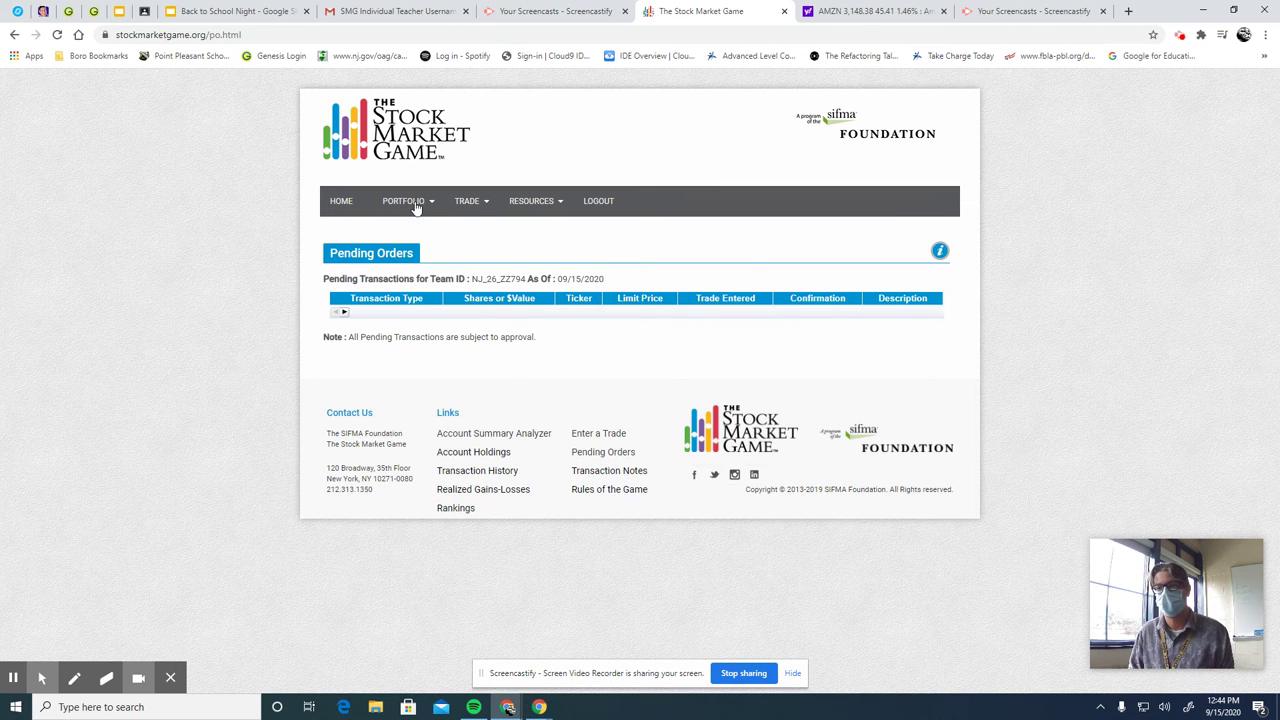
- Return to the Account Summary Analyzer from the empty Pending Orders page
mouse_move(410, 206)
click(404, 240)
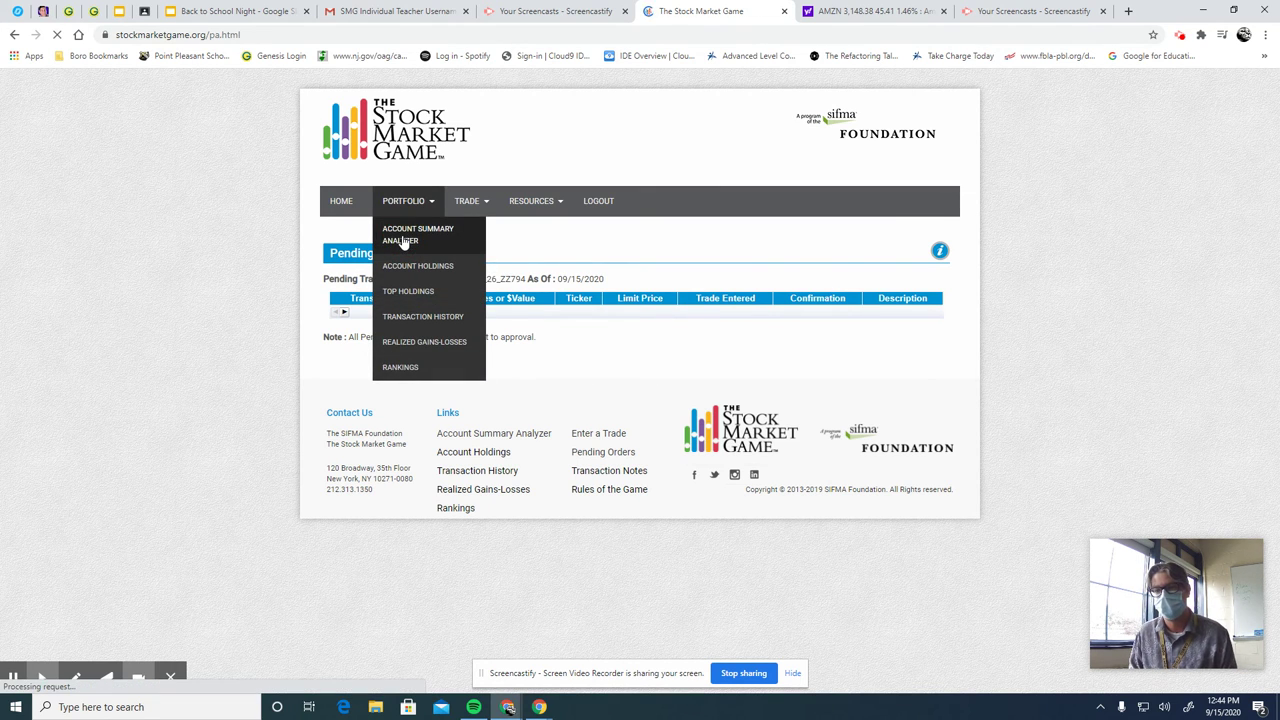
- Scroll through the account summary, then go to Portfolio > Account Holdings
scroll(625, 474, down, 2)
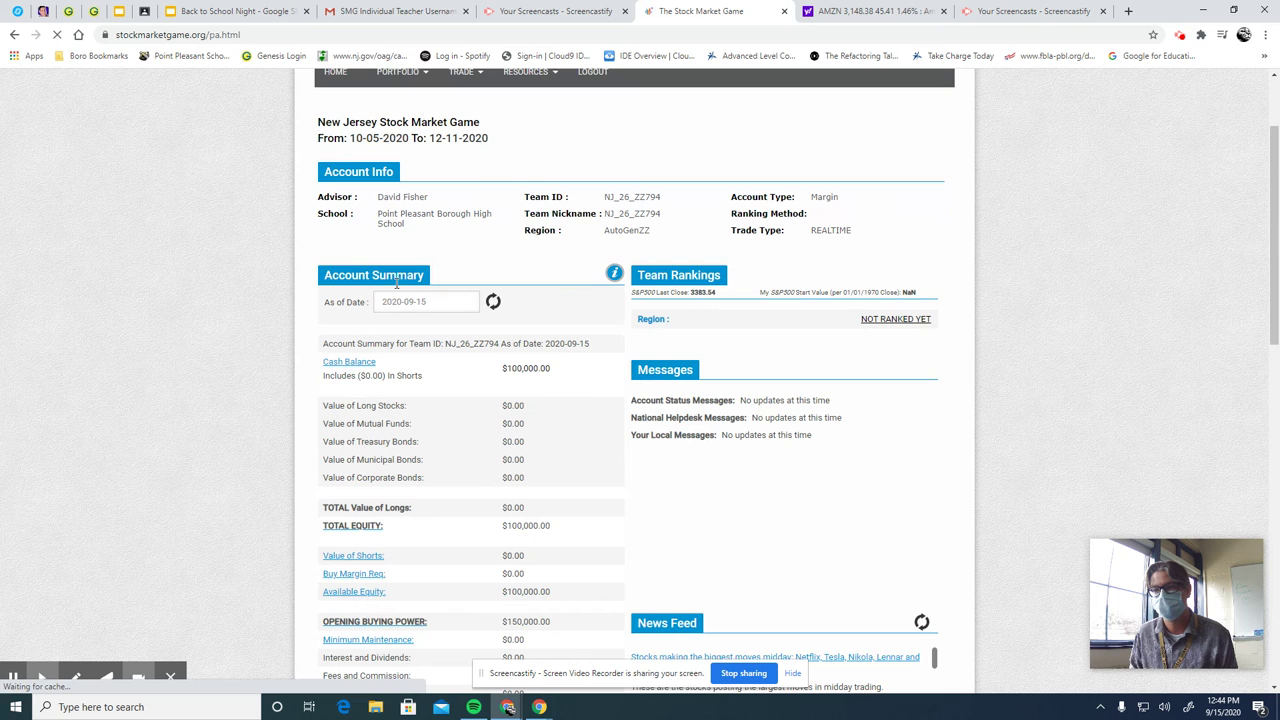
scroll(600, 470, up, 1)
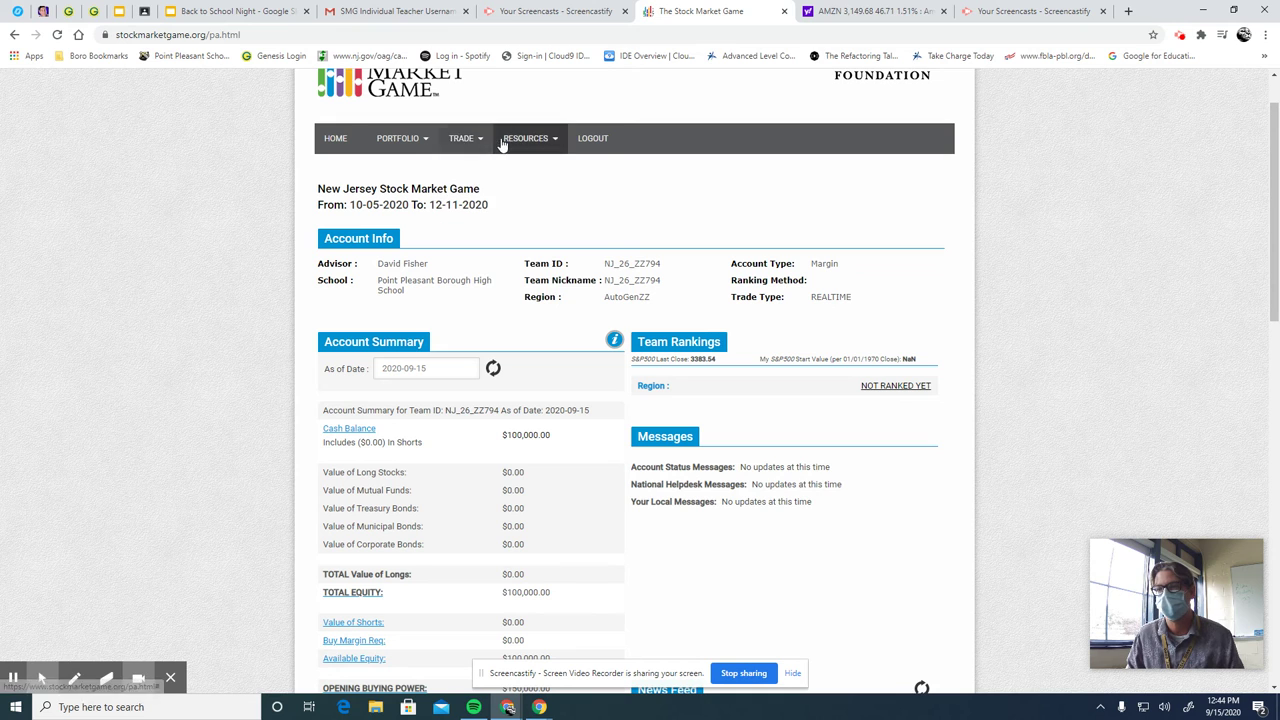
mouse_move(420, 140)
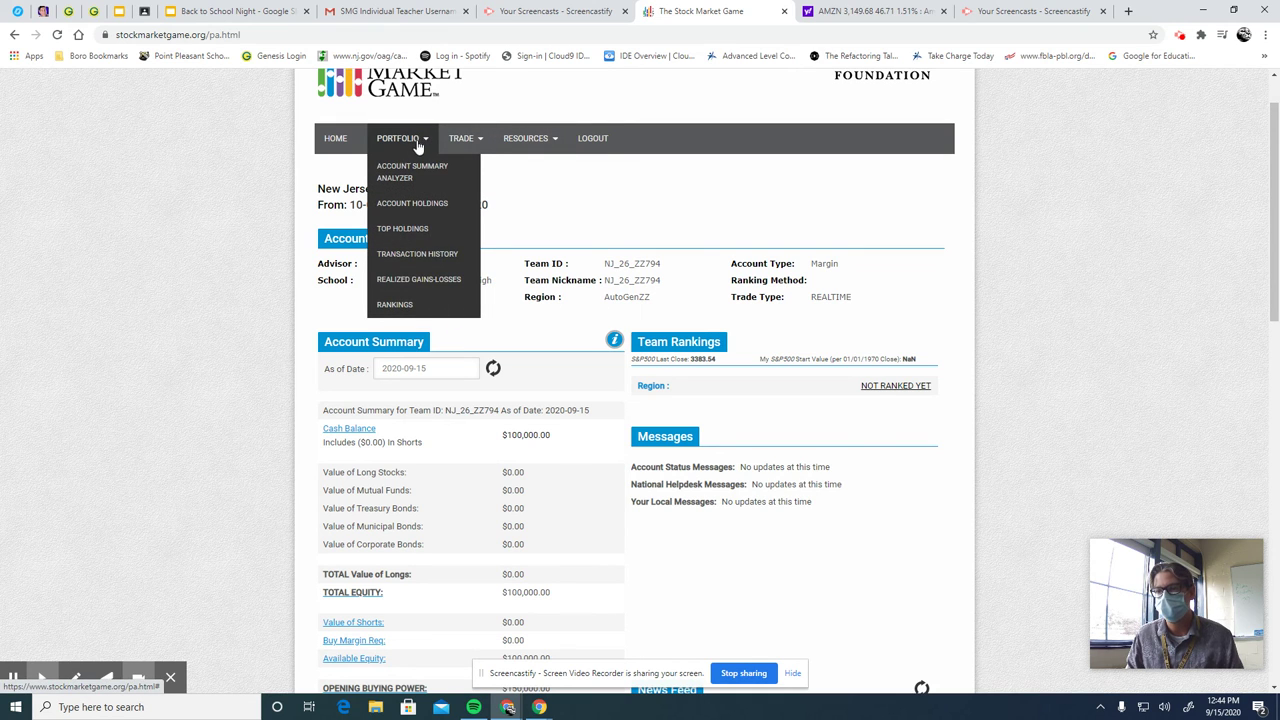
click(426, 208)
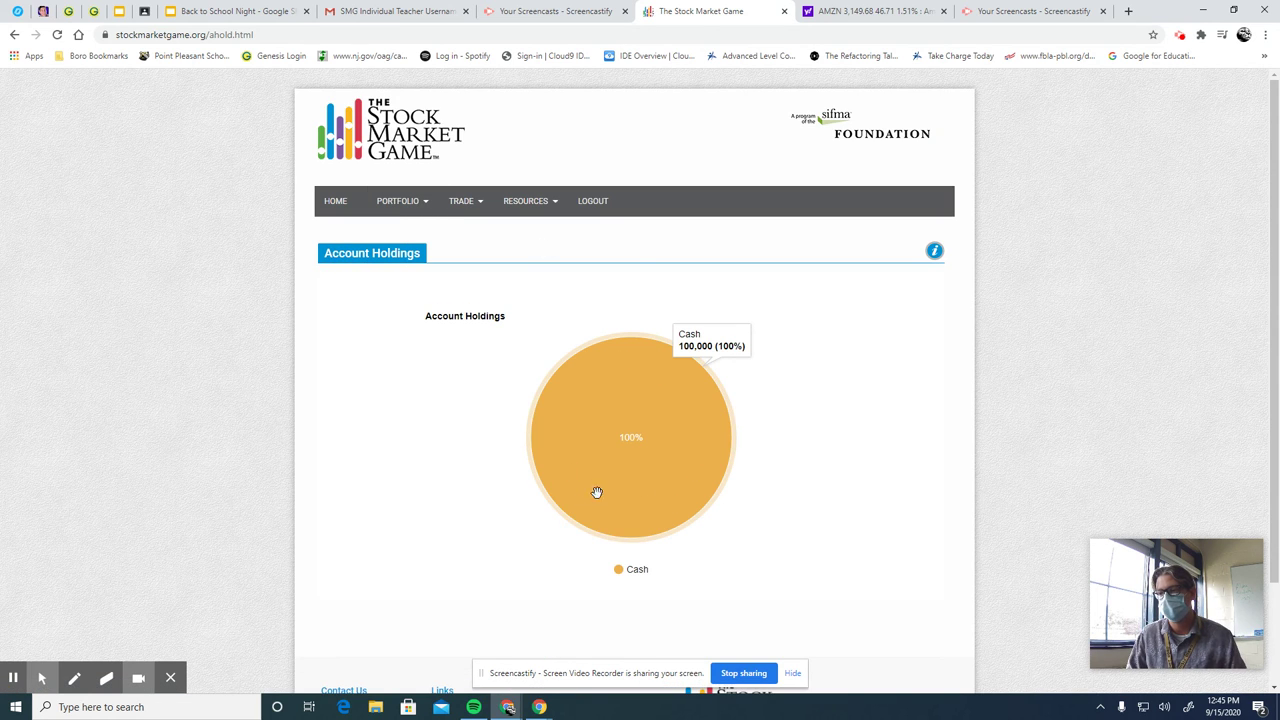
- Review the 100% cash (100,000) holdings chart, then open Portfolio > Top Holdings
mouse_move(677, 414)
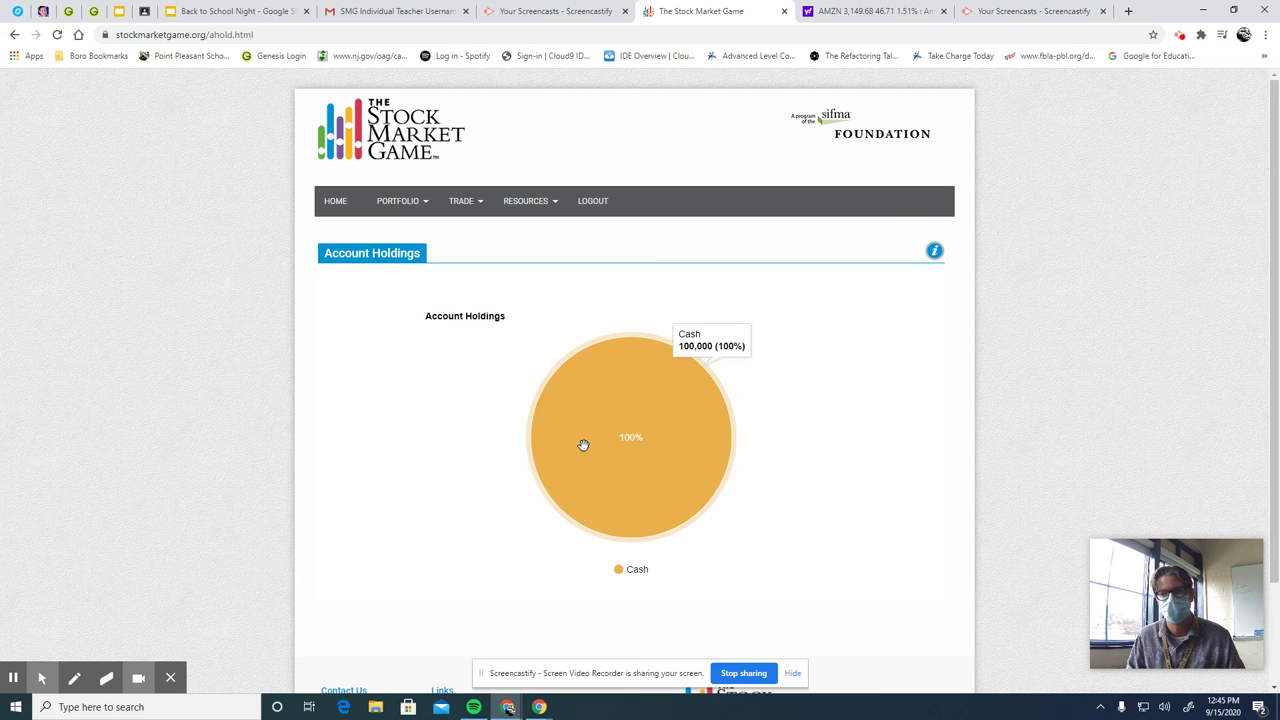
scroll(965, 384, down, 3)
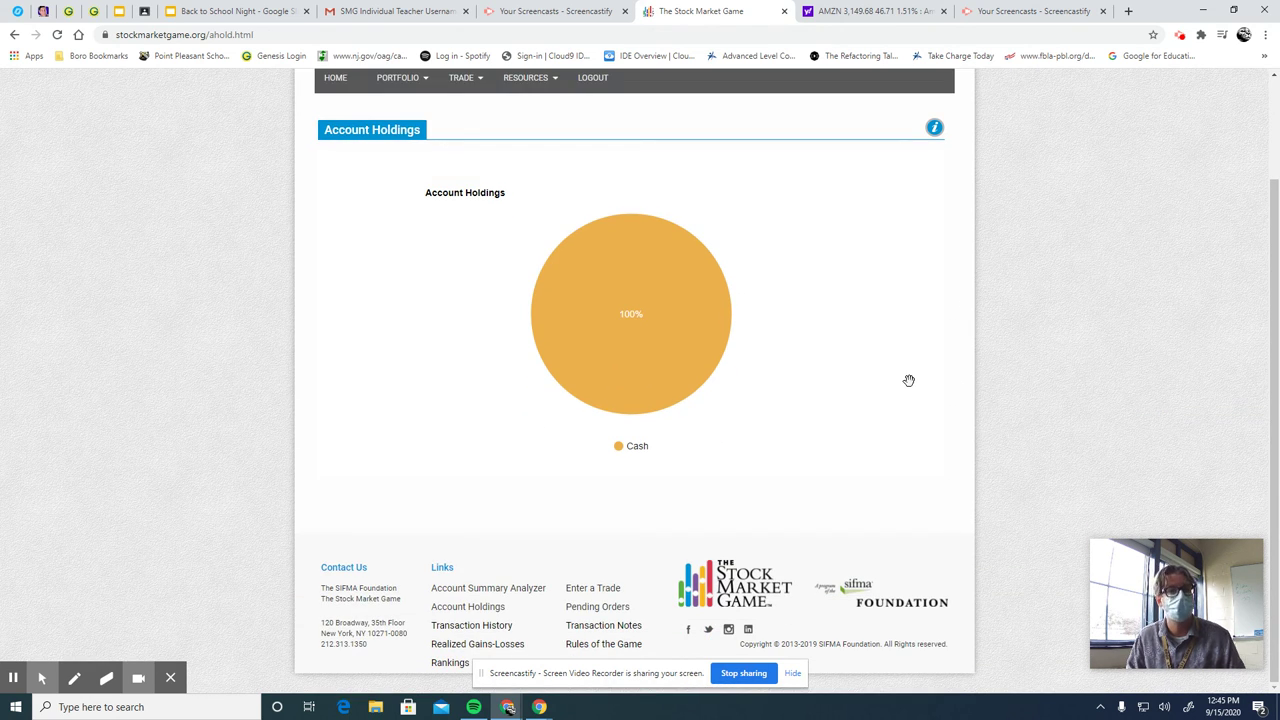
scroll(904, 381, up, 3)
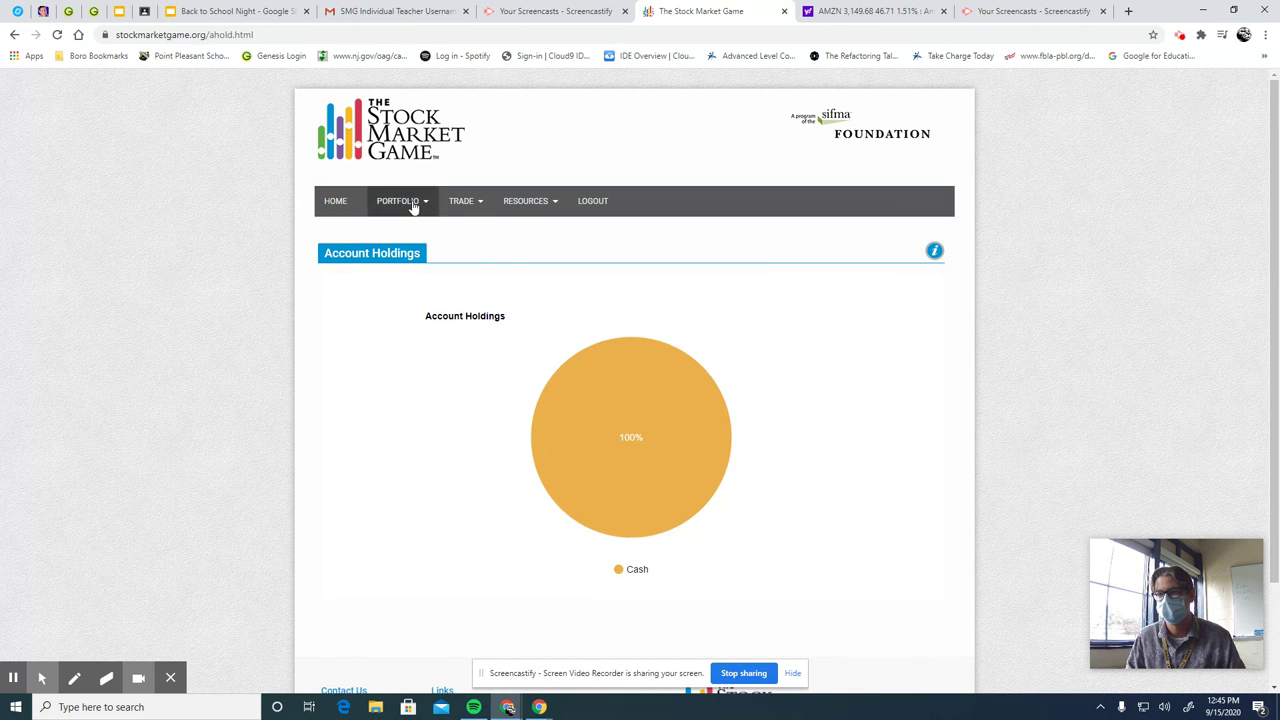
mouse_move(410, 205)
click(403, 292)
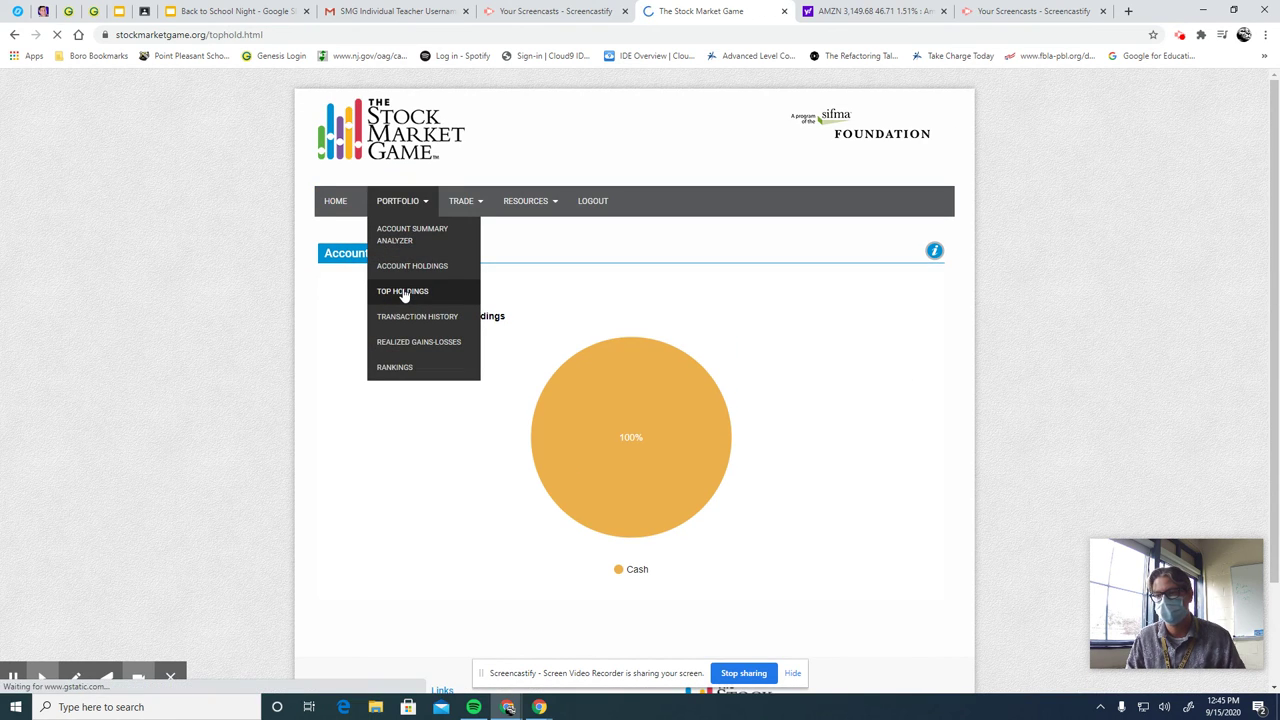